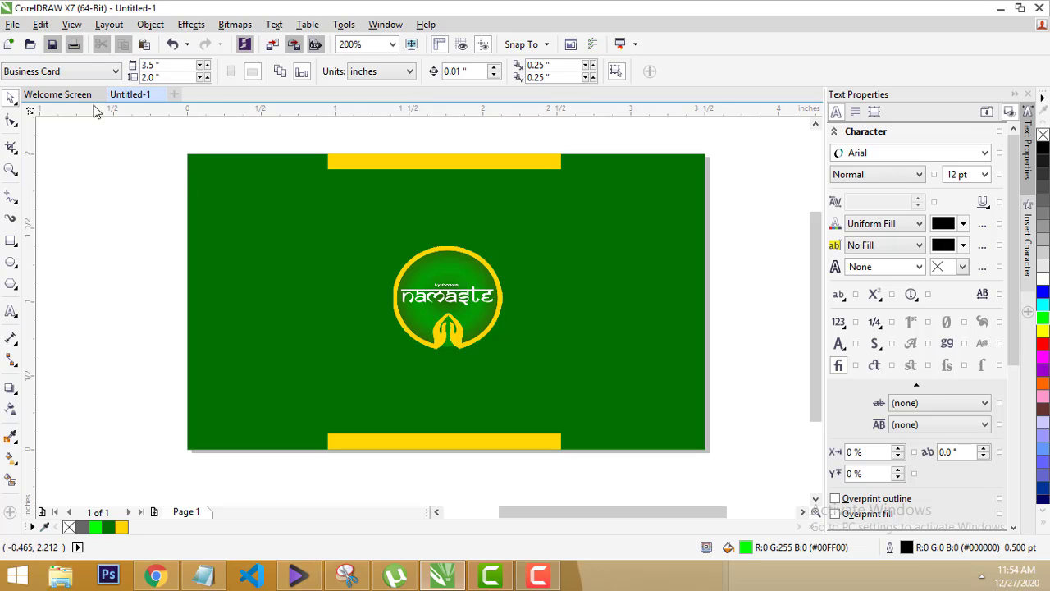
Start a new document with the Custom preset and the Business Card page size.
{"action": "left_click", "coordinate": [13, 25]}
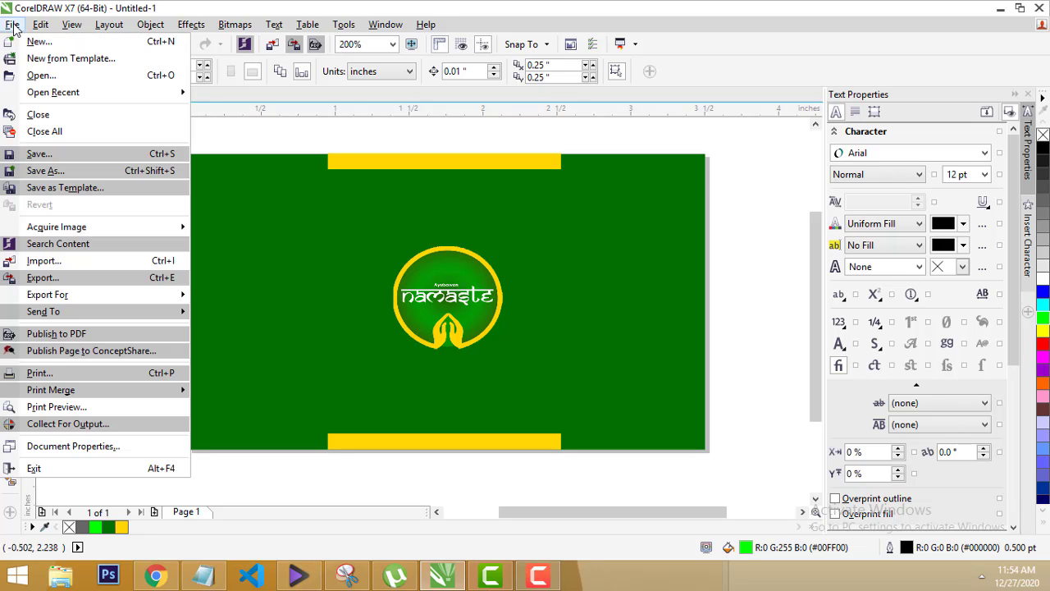
{"action": "left_click", "coordinate": [24, 41]}
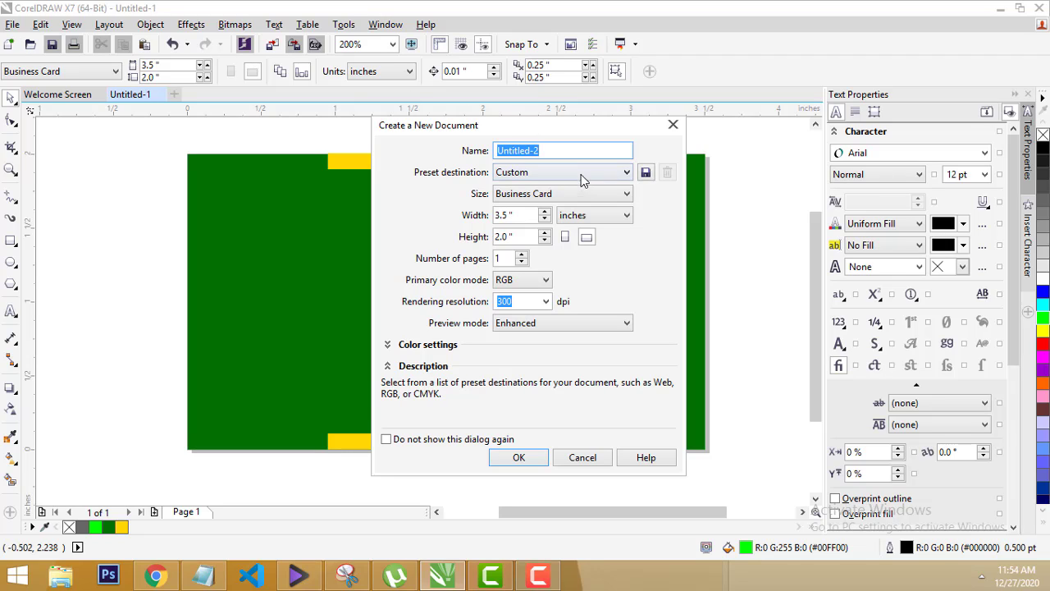
{"action": "left_click", "coordinate": [578, 168]}
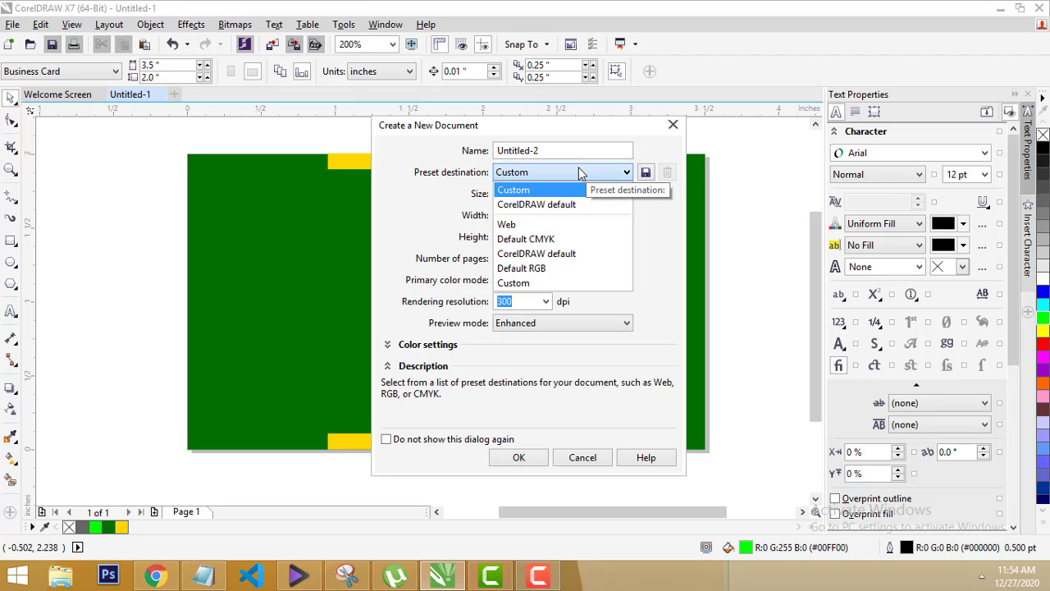
{"action": "left_click", "coordinate": [617, 179]}
{"action": "left_click", "coordinate": [626, 194]}
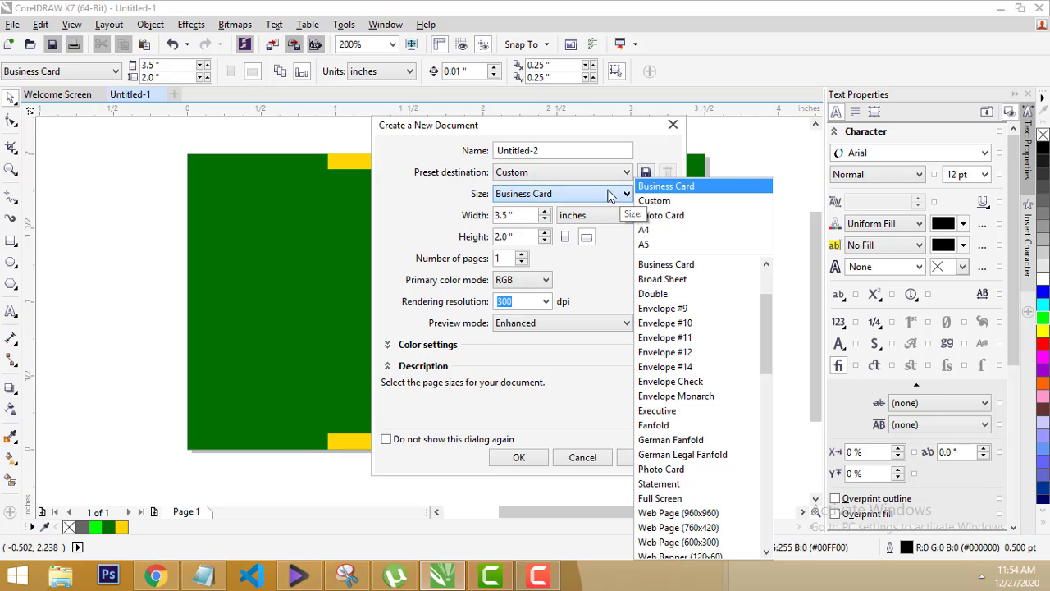
{"action": "left_click", "coordinate": [673, 236]}
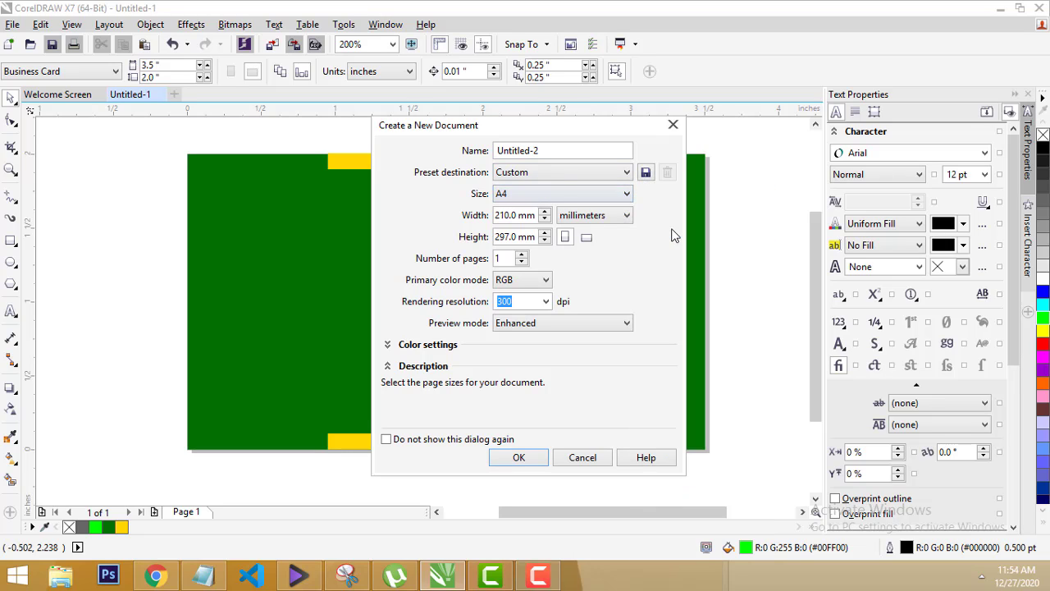
{"action": "left_click", "coordinate": [607, 197]}
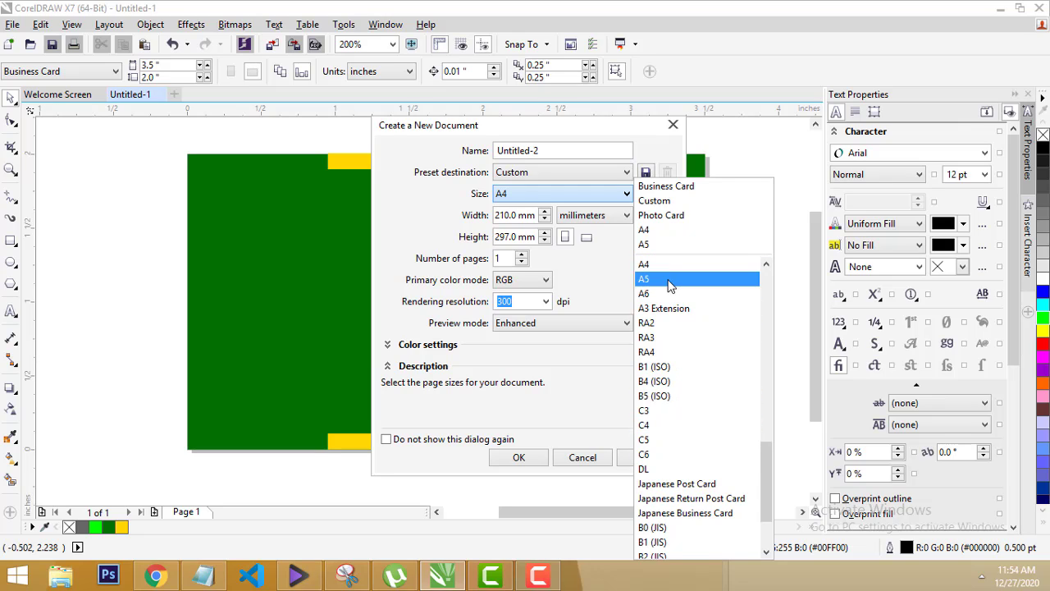
{"action": "left_click", "coordinate": [682, 188]}
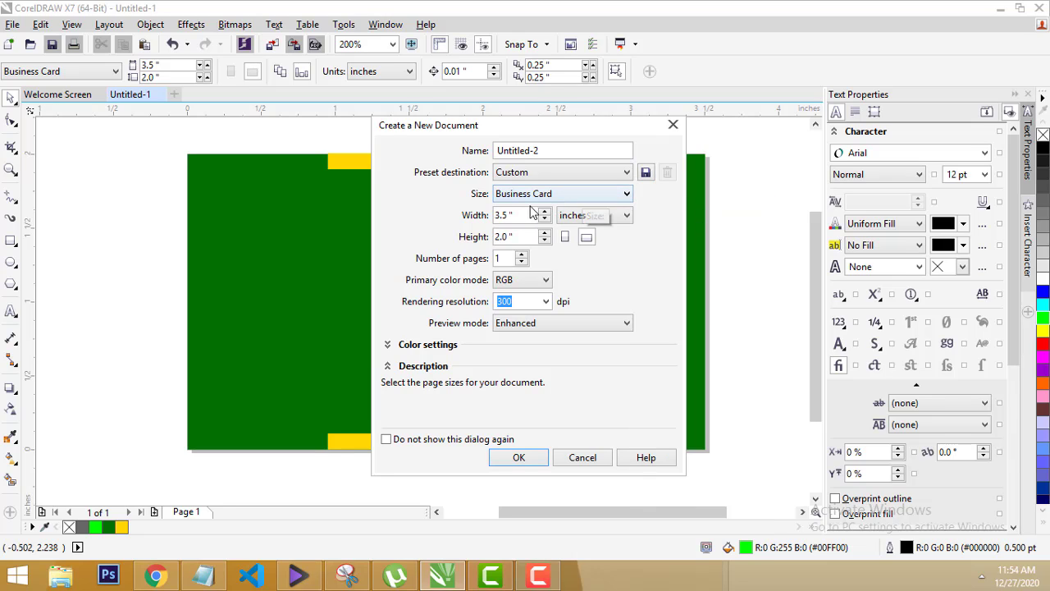
{"action": "left_click_drag", "start_coordinate": [516, 215], "coordinate": [469, 216]}
{"action": "left_click", "coordinate": [498, 215]}
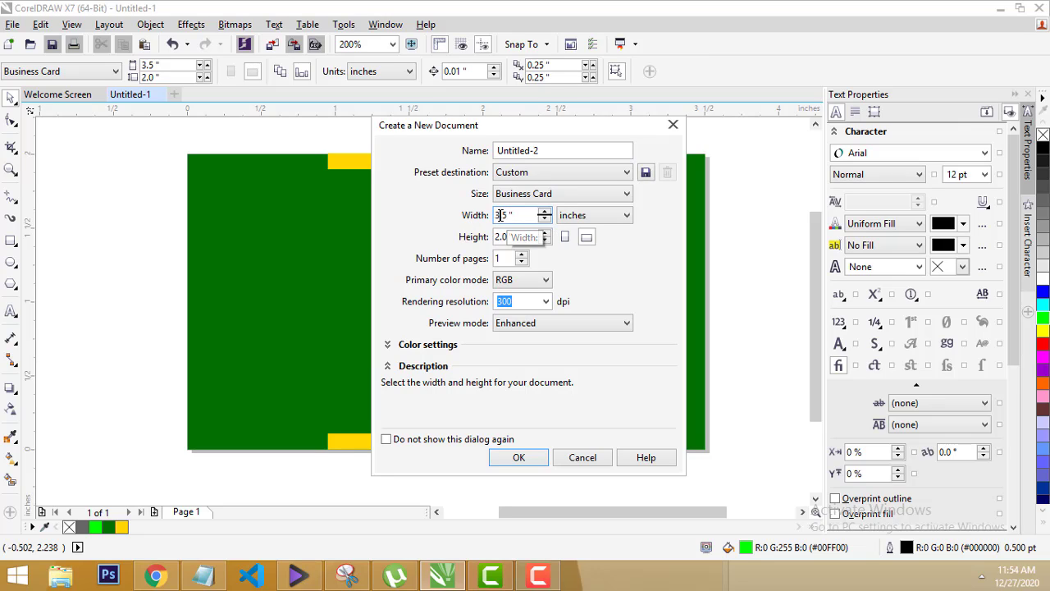
{"action": "double_click", "coordinate": [521, 215]}
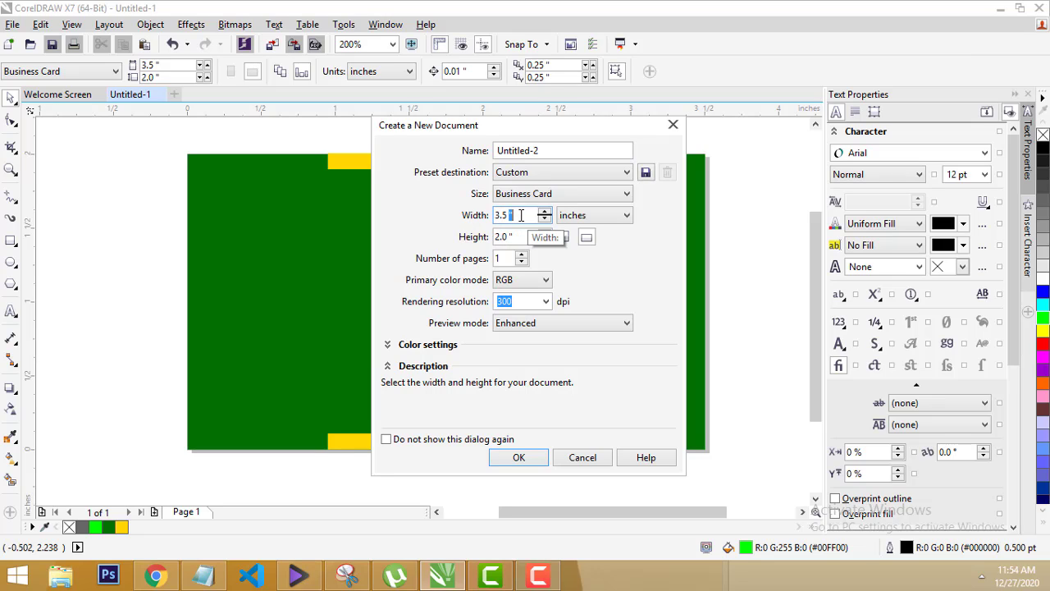
{"action": "double_click", "coordinate": [523, 236]}
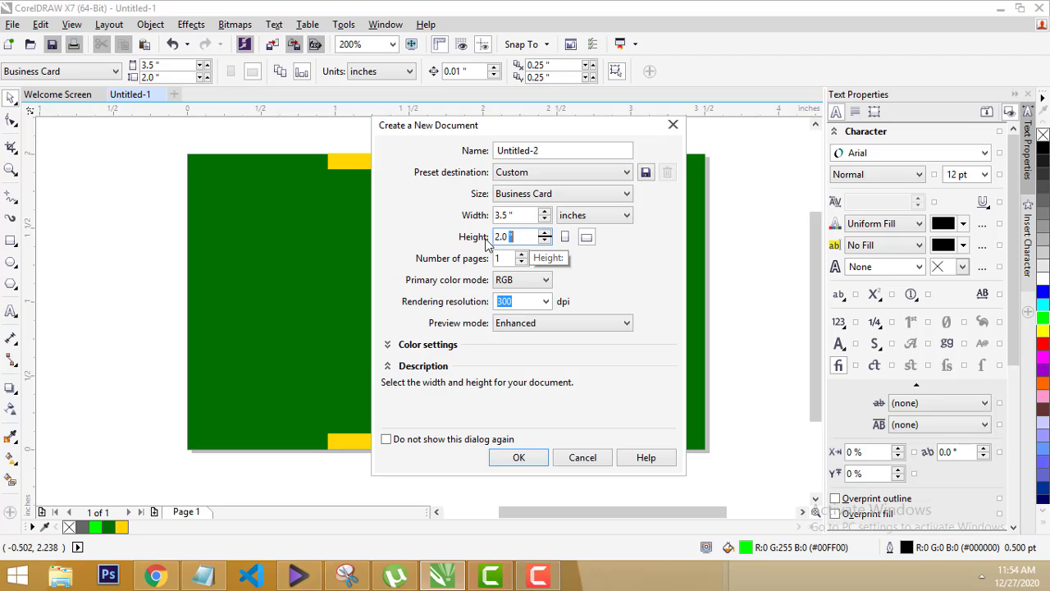
{"action": "left_click", "coordinate": [501, 236]}
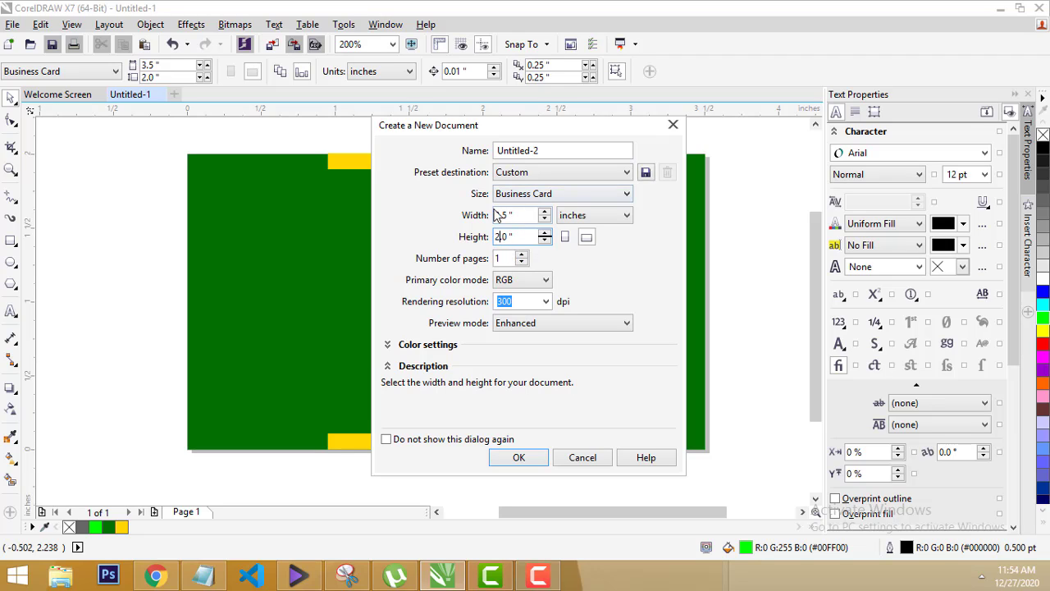
{"action": "left_click", "coordinate": [529, 284]}
{"action": "left_click", "coordinate": [526, 305]}
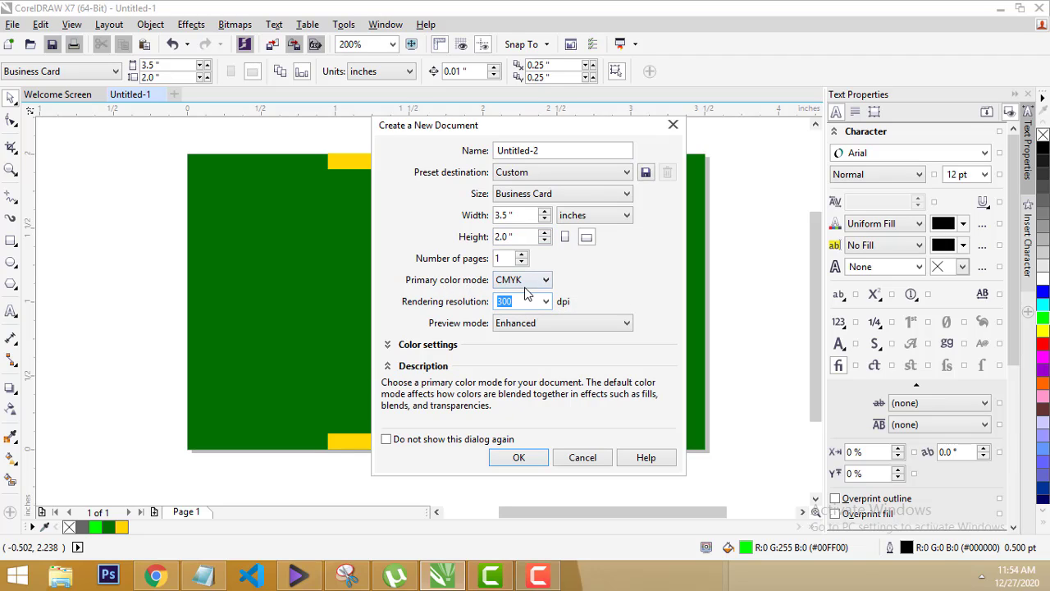
{"action": "left_click", "coordinate": [523, 282]}
{"action": "left_click", "coordinate": [519, 297]}
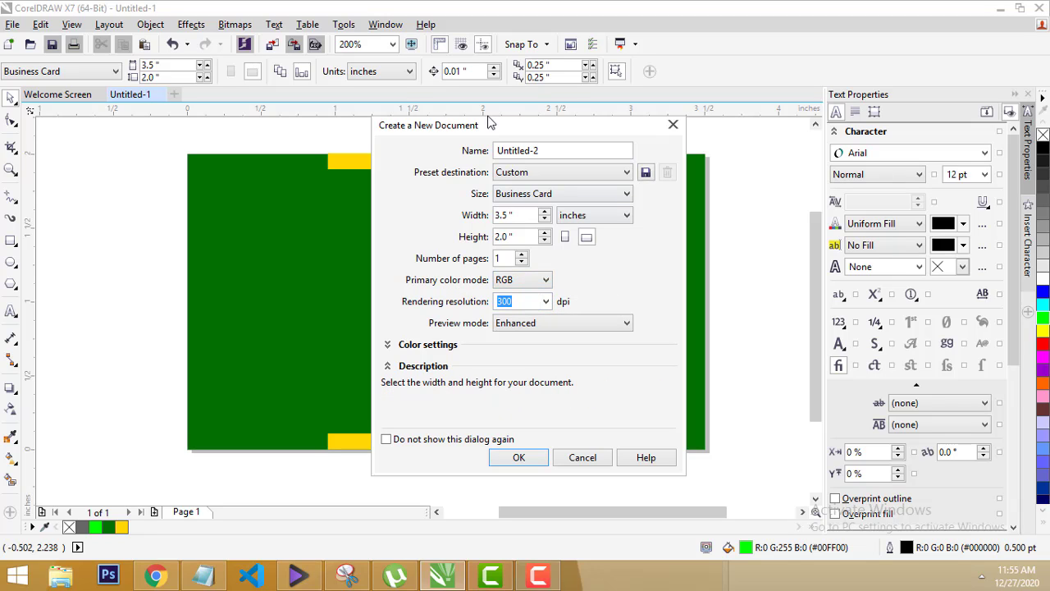
{"action": "left_click_drag", "start_coordinate": [473, 131], "coordinate": [416, 135]}
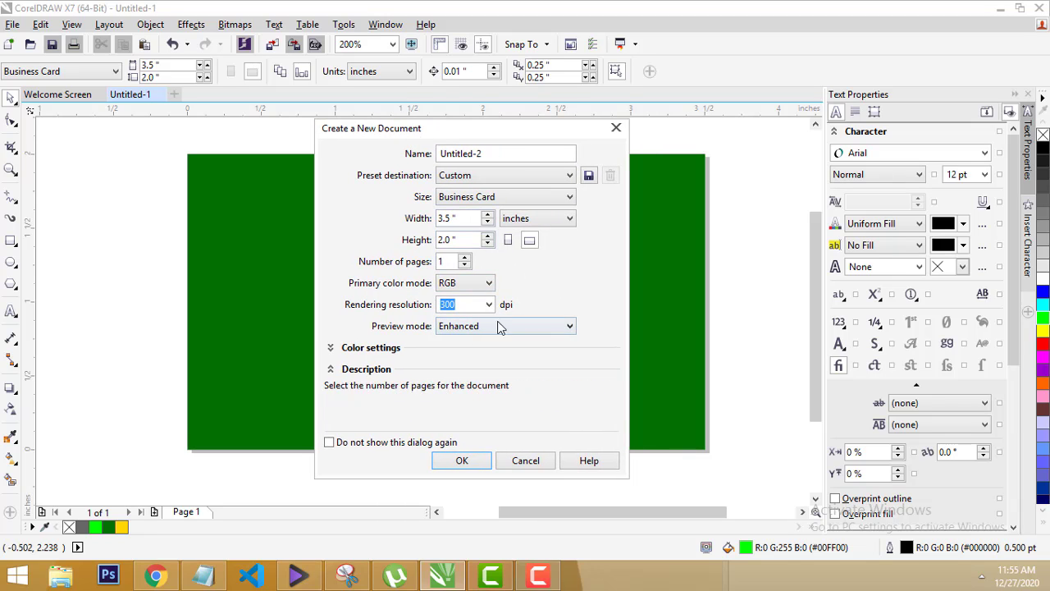
Set the primary color mode to CMYK and the orientation to landscape, and create the document.
{"action": "left_click", "coordinate": [471, 287]}
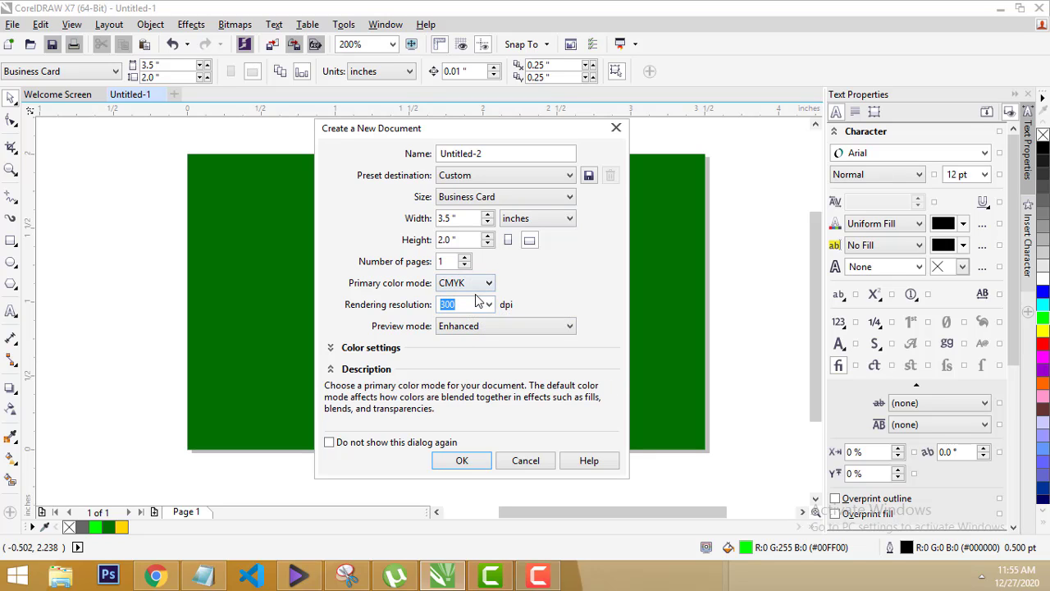
{"action": "left_click", "coordinate": [475, 289]}
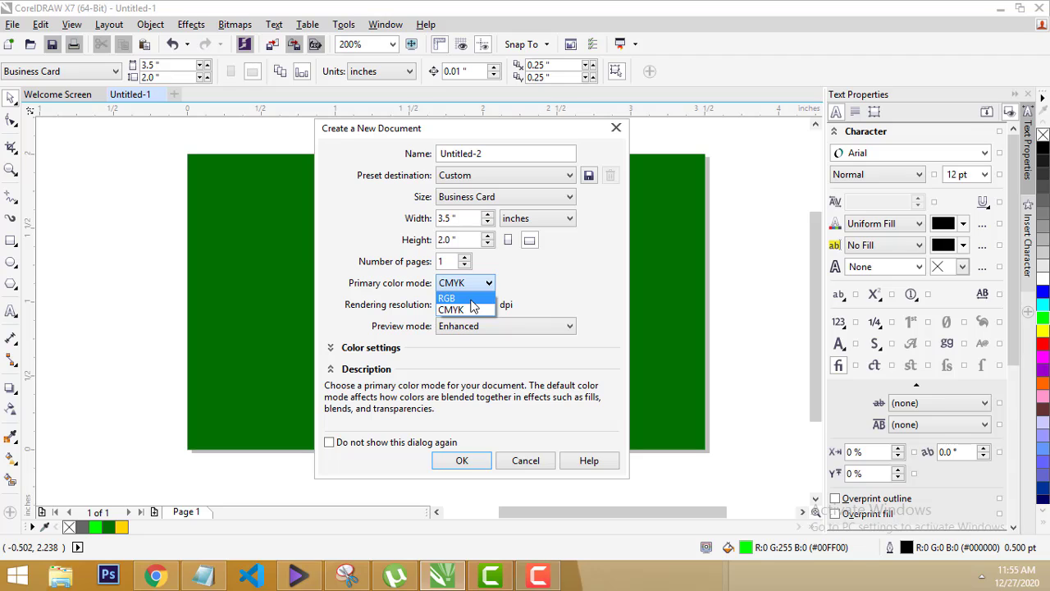
{"action": "left_click", "coordinate": [469, 311]}
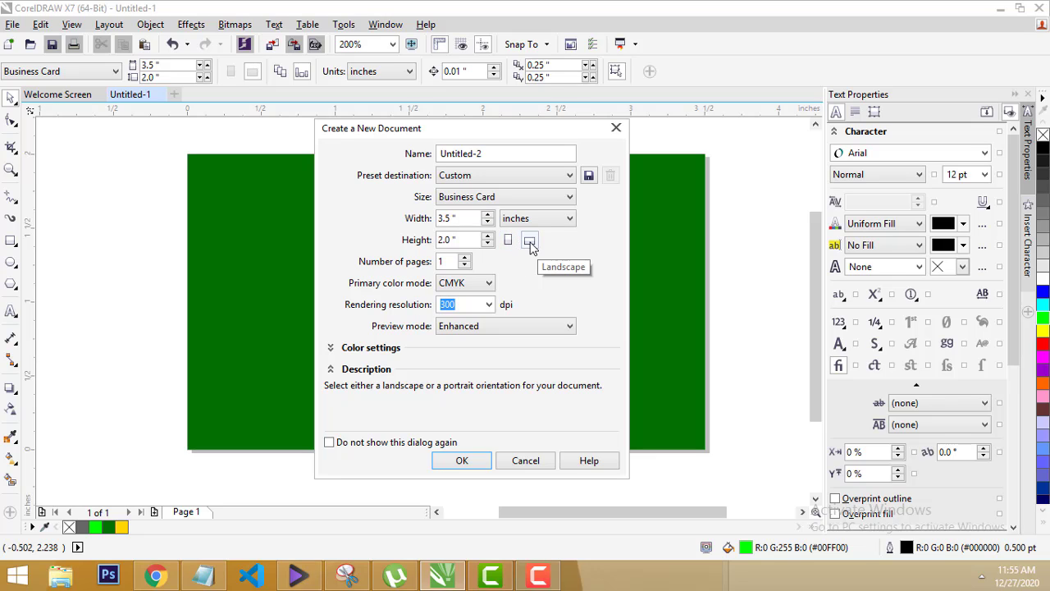
{"action": "left_click", "coordinate": [508, 239]}
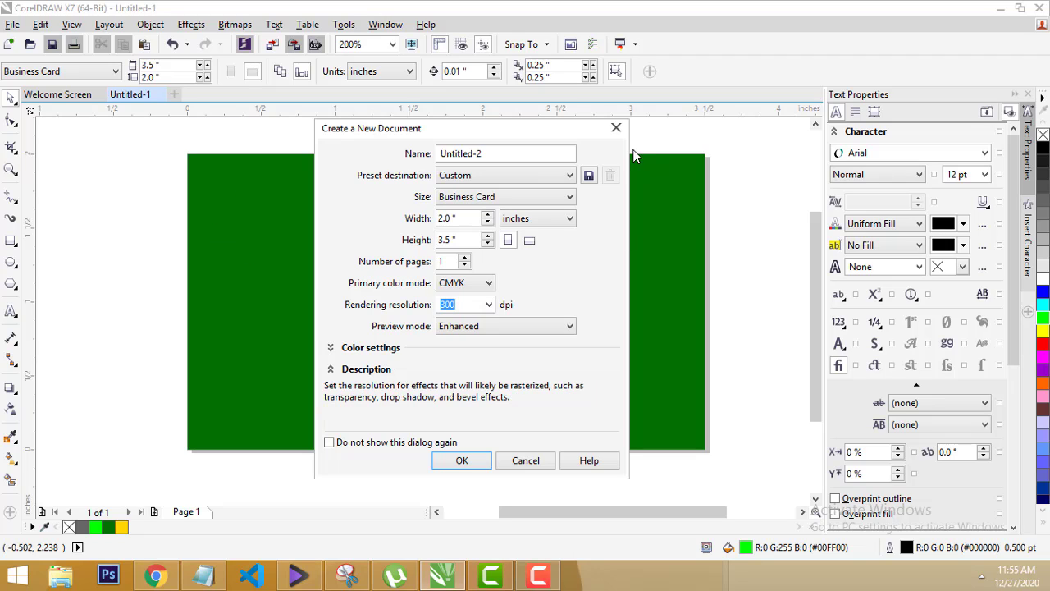
{"action": "left_click", "coordinate": [529, 241]}
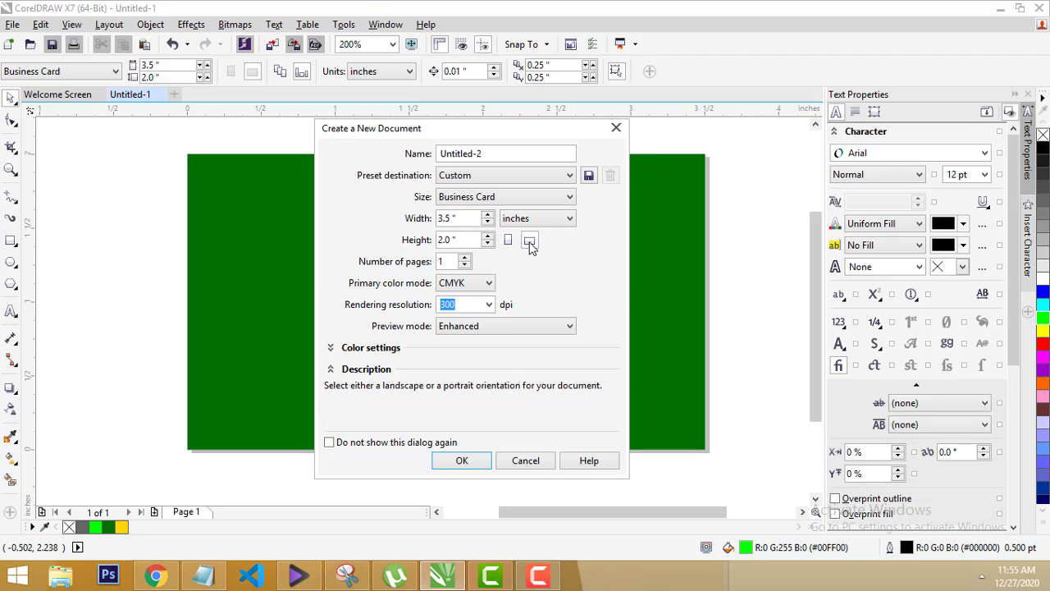
{"action": "left_click", "coordinate": [462, 460]}
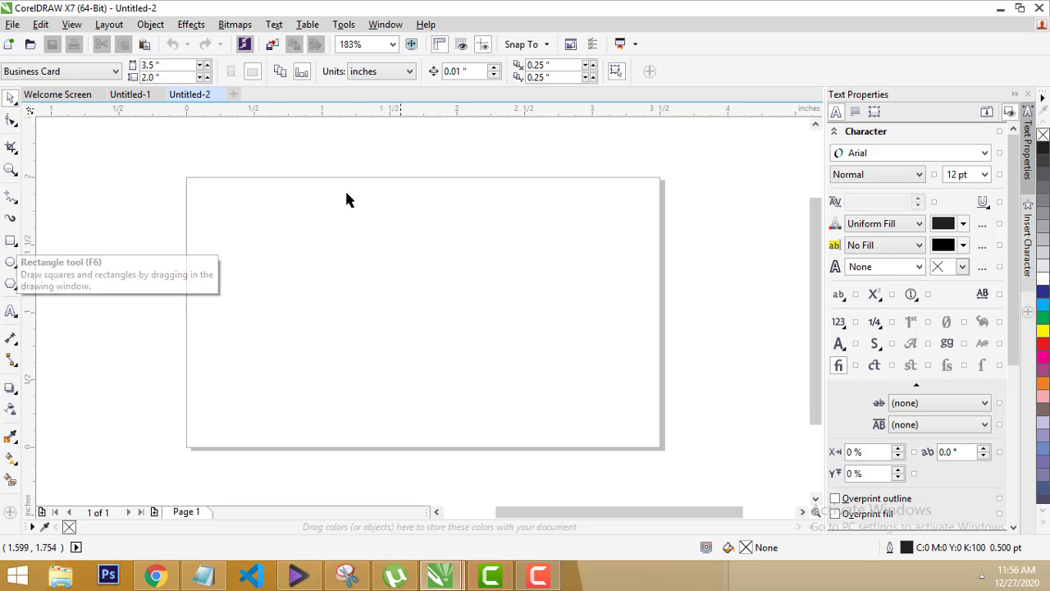
Create a page-sized rectangle and place a horizontal and a vertical guideline crossing at its centre.
{"action": "double_click", "coordinate": [11, 240]}
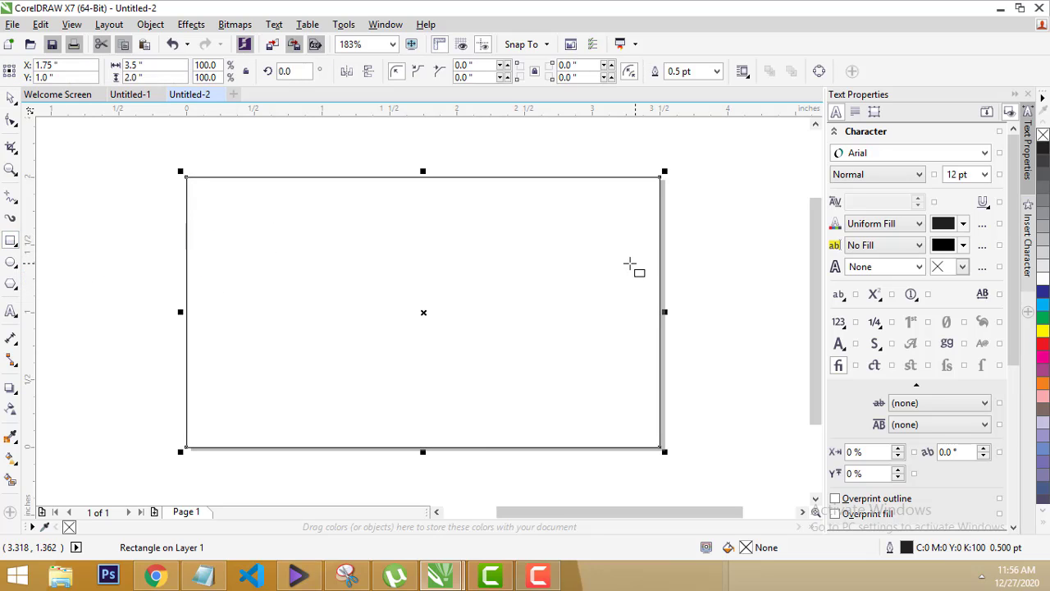
{"action": "left_click_drag", "start_coordinate": [30, 318], "coordinate": [413, 296]}
{"action": "left_click_drag", "start_coordinate": [463, 113], "coordinate": [424, 314]}
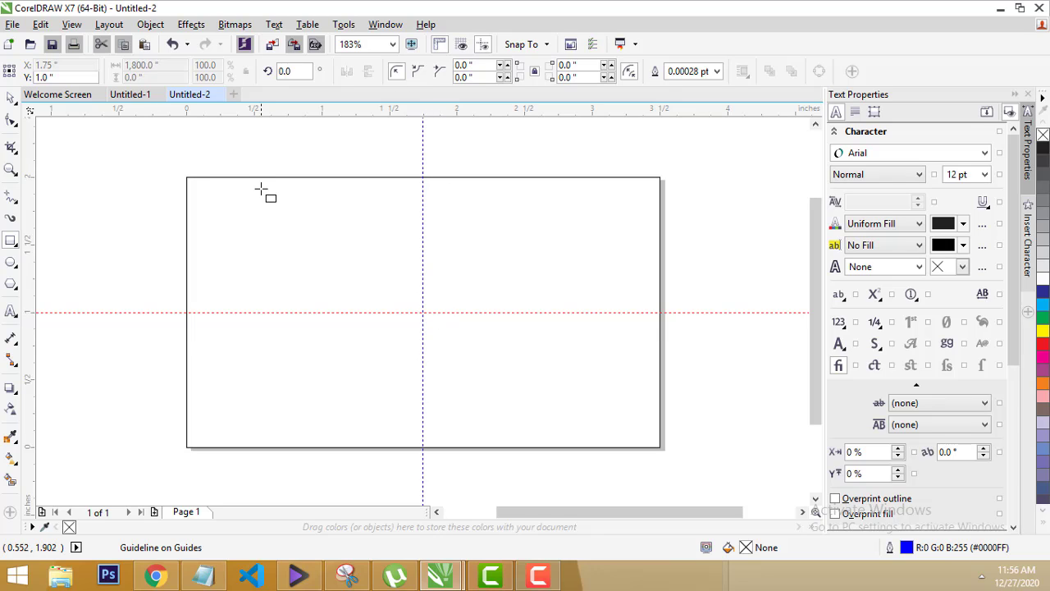
Give the page-sized rectangle a dark green uniform fill of C 95, M 41, Y 100, K 48.
{"action": "left_click", "coordinate": [10, 99]}
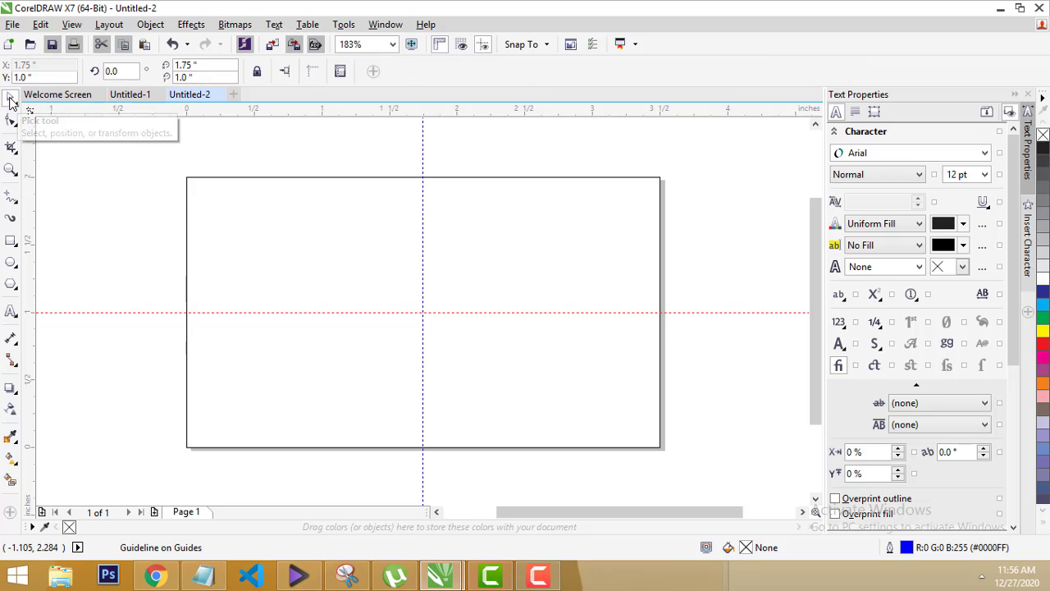
{"action": "left_click", "coordinate": [200, 193]}
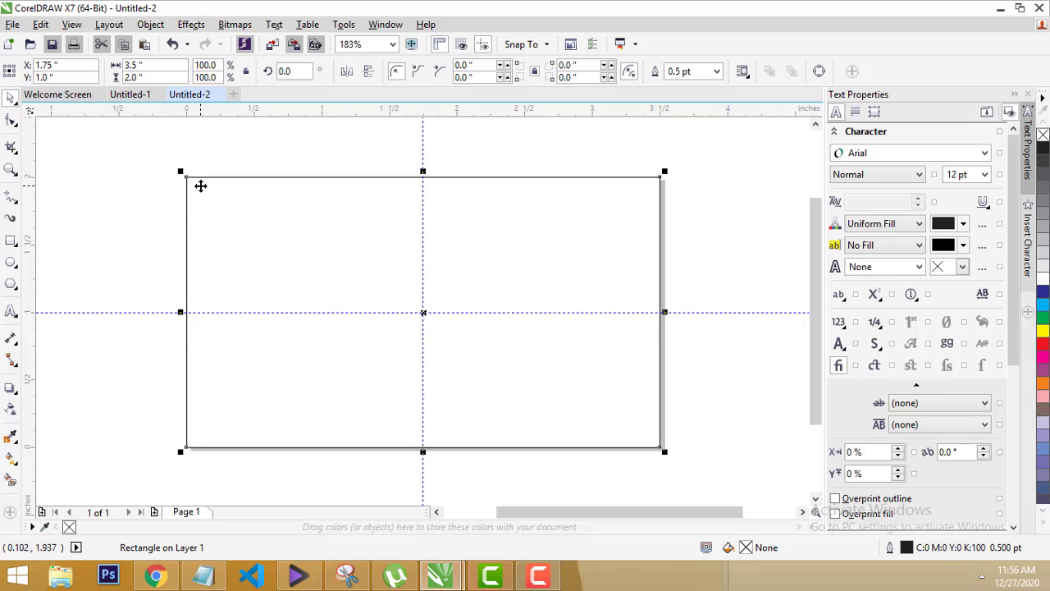
{"action": "left_click", "coordinate": [1041, 320]}
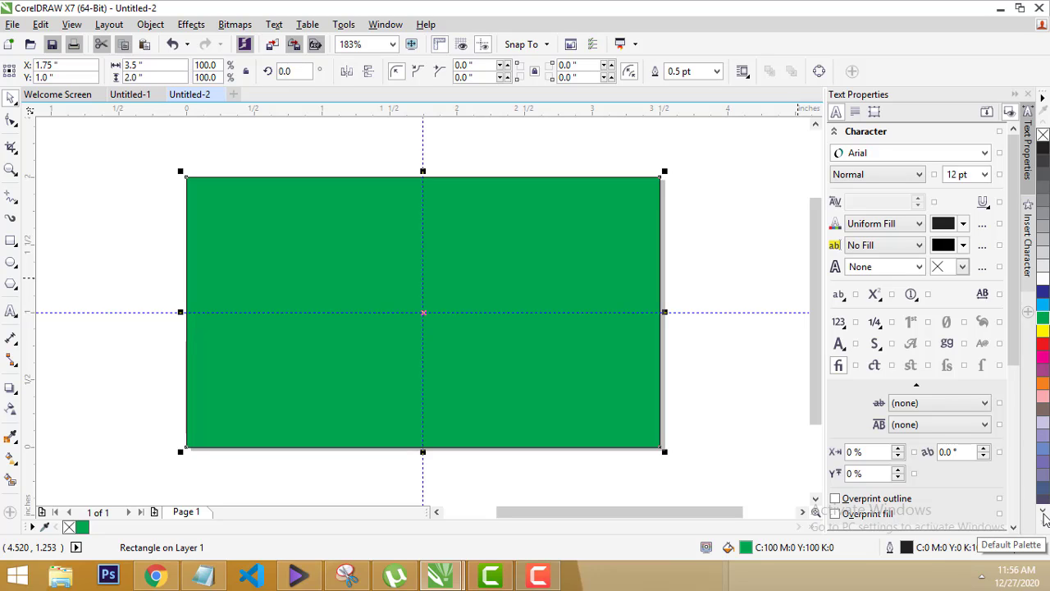
{"action": "double_click", "coordinate": [746, 547]}
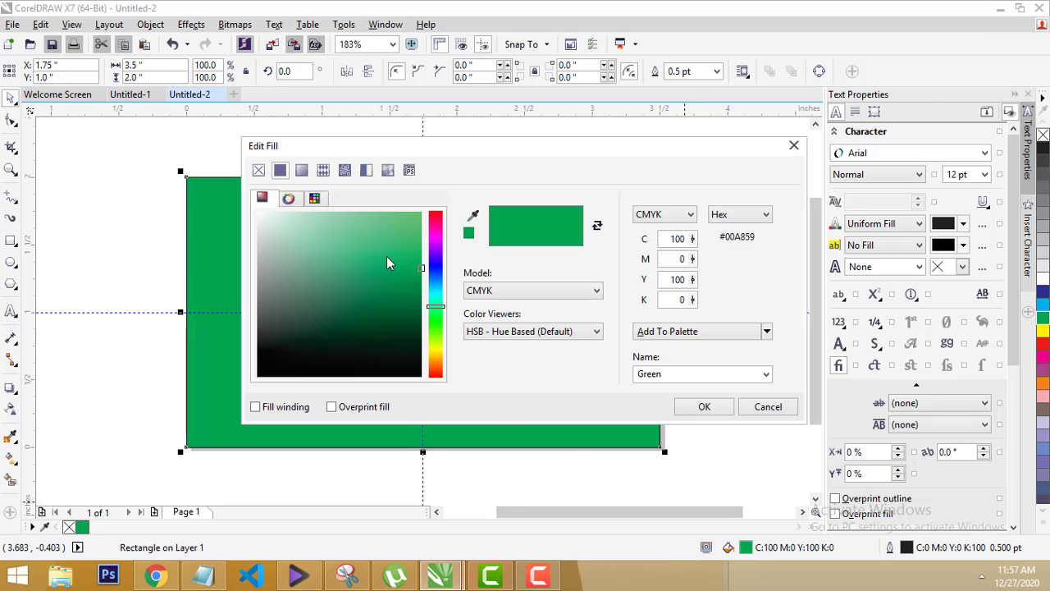
{"action": "left_click_drag", "start_coordinate": [422, 277], "coordinate": [422, 322]}
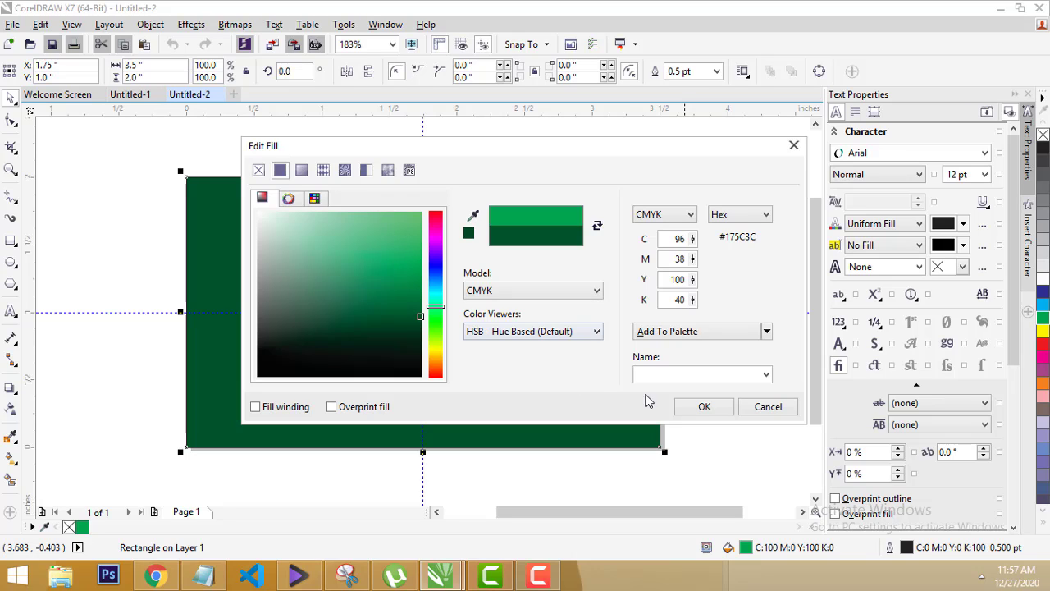
{"action": "left_click_drag", "start_coordinate": [421, 315], "coordinate": [419, 322]}
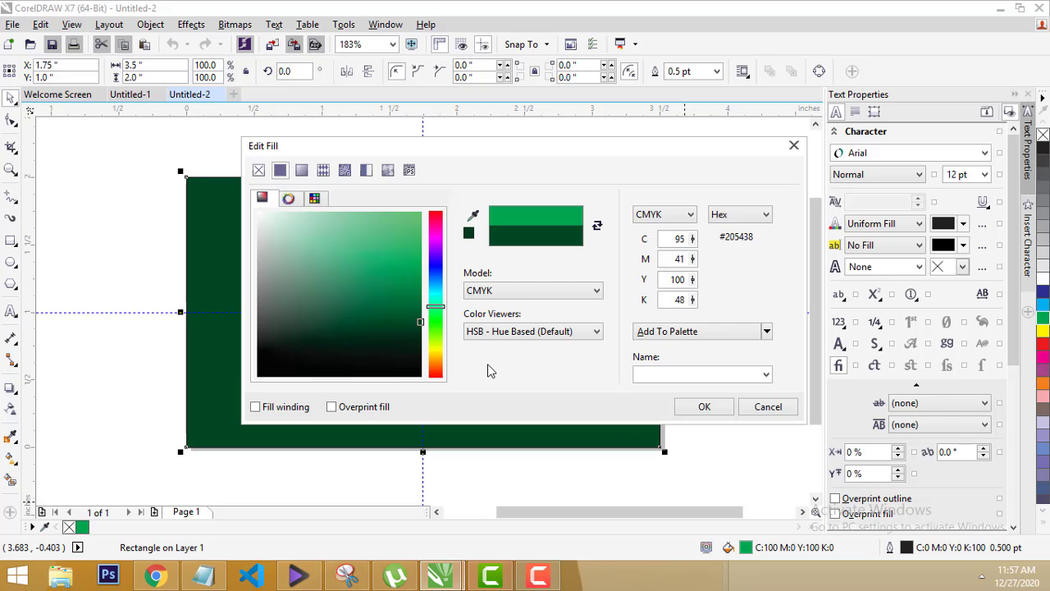
{"action": "left_click", "coordinate": [693, 407]}
{"action": "left_click", "coordinate": [688, 408]}
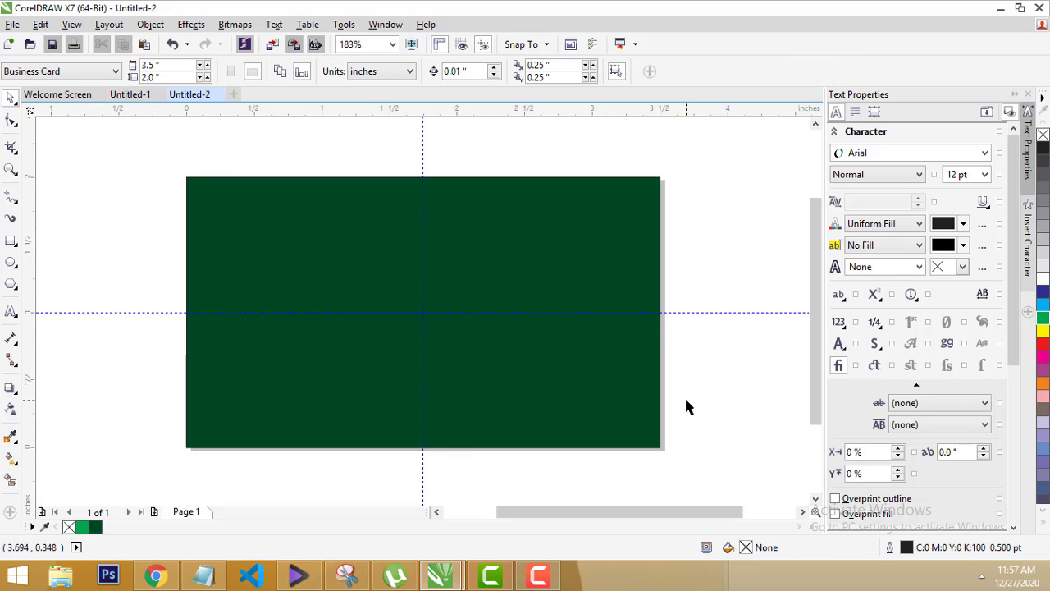
{"action": "left_click", "coordinate": [126, 96]}
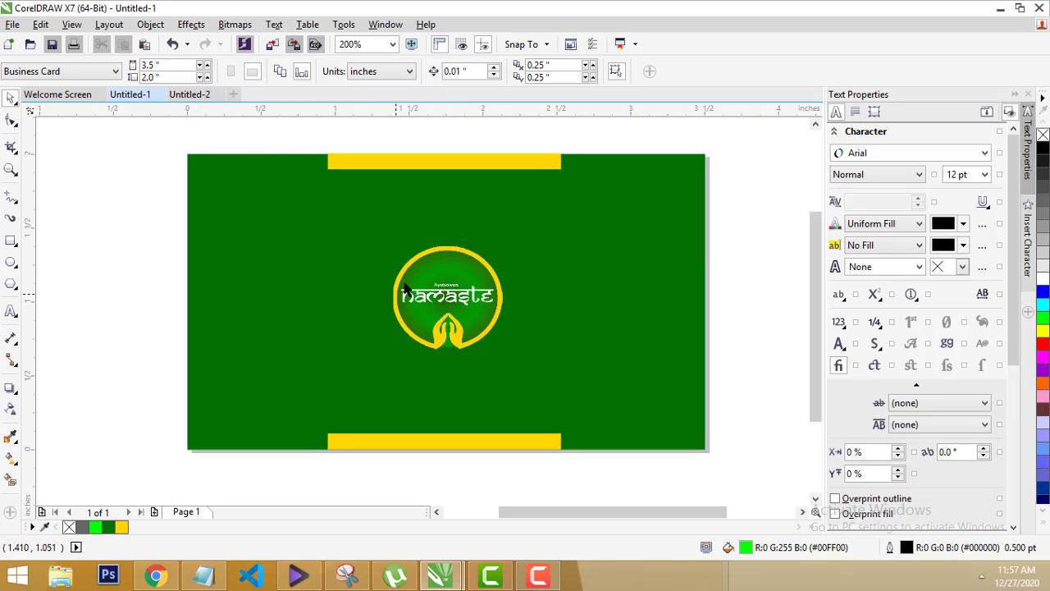
{"action": "left_click", "coordinate": [189, 97]}
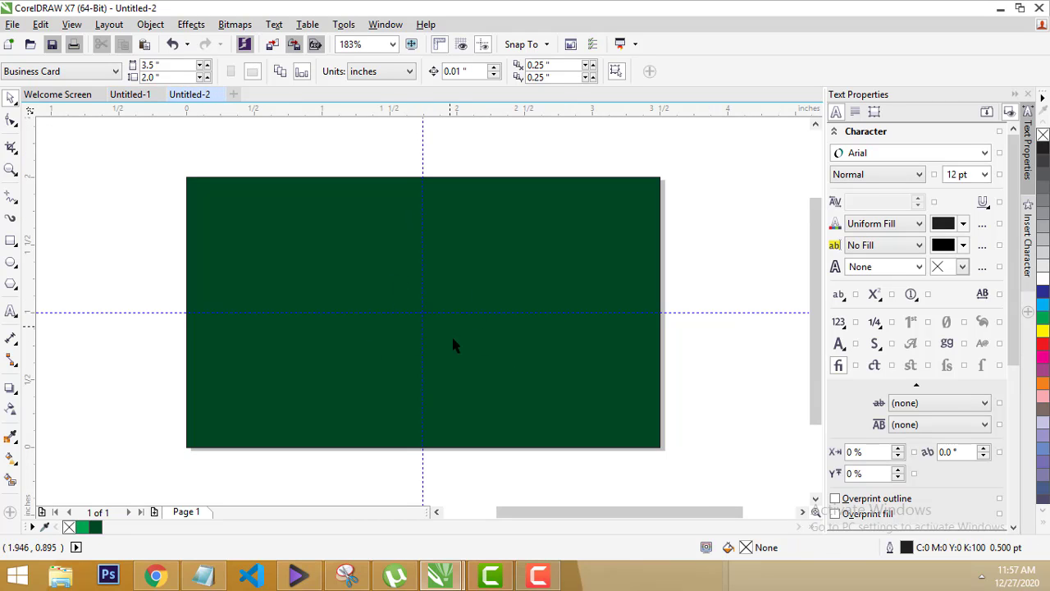
{"action": "right_click", "coordinate": [111, 165]}
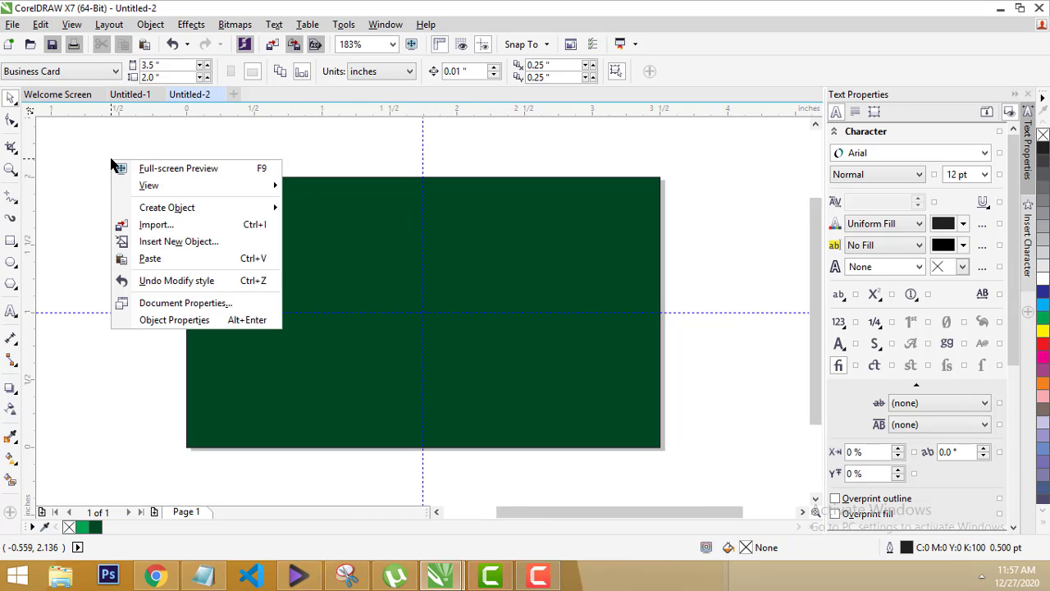
{"action": "left_click", "coordinate": [263, 145]}
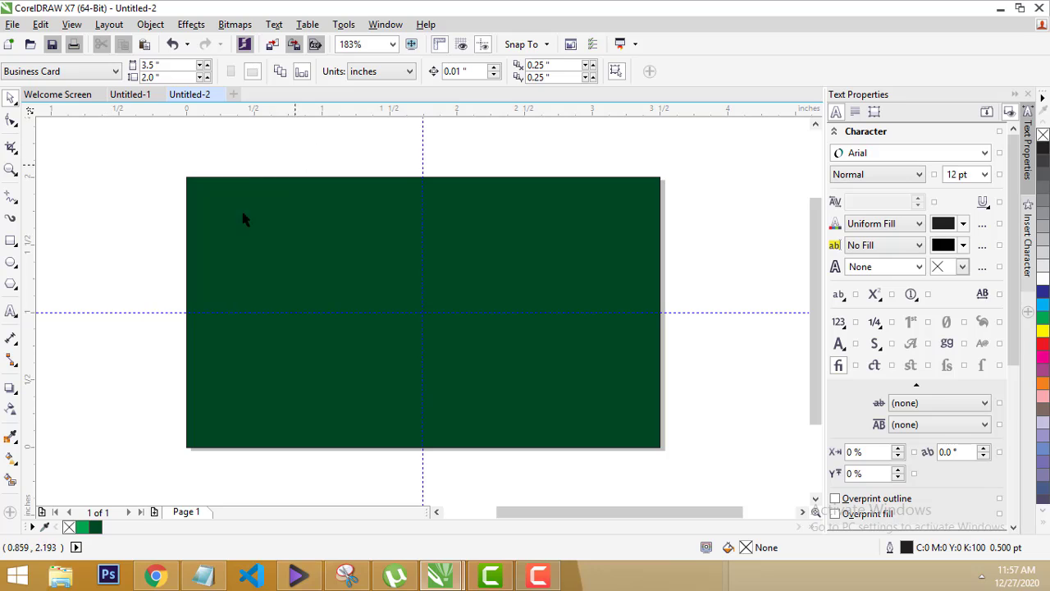
{"action": "right_click", "coordinate": [63, 136]}
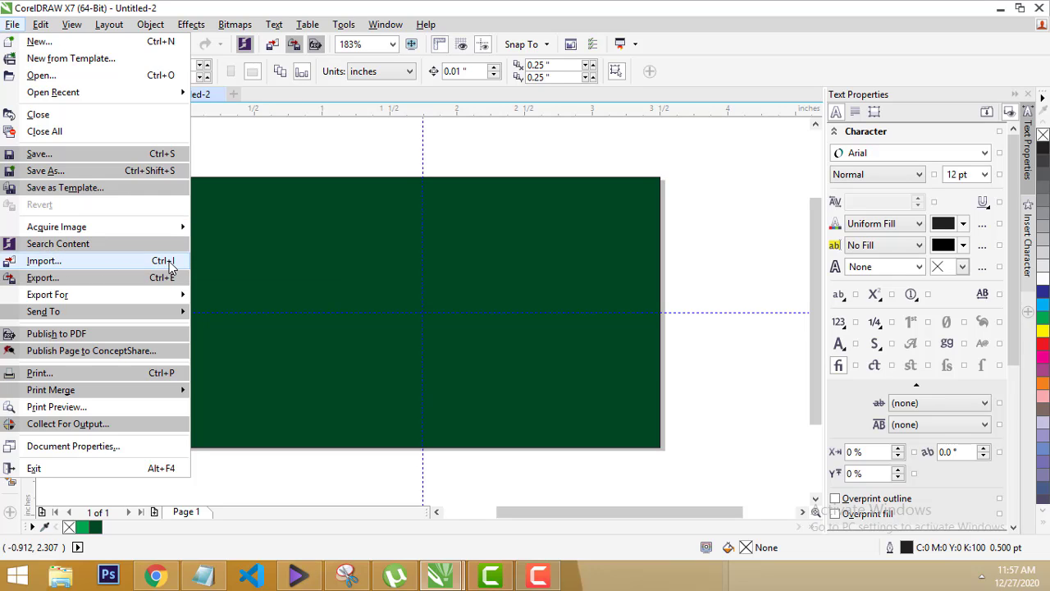
{"action": "left_click", "coordinate": [100, 147]}
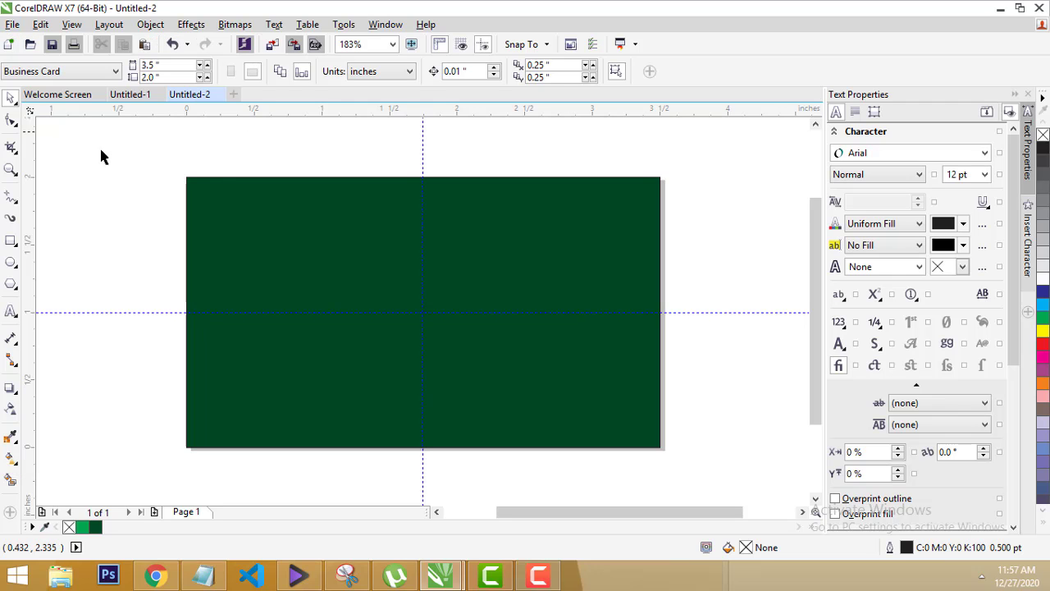
Import the logonew1 PNG from New Volume (F:) and place it about 1.1 inches wide at the card's centre.
{"action": "right_click", "coordinate": [47, 162]}
{"action": "left_click", "coordinate": [82, 224]}
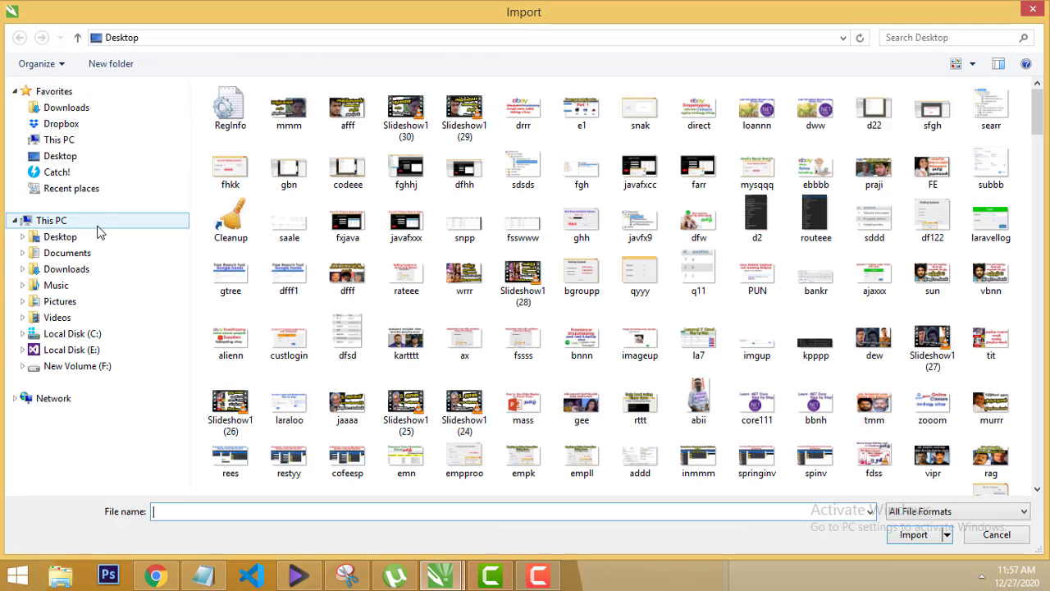
{"action": "left_click", "coordinate": [74, 349]}
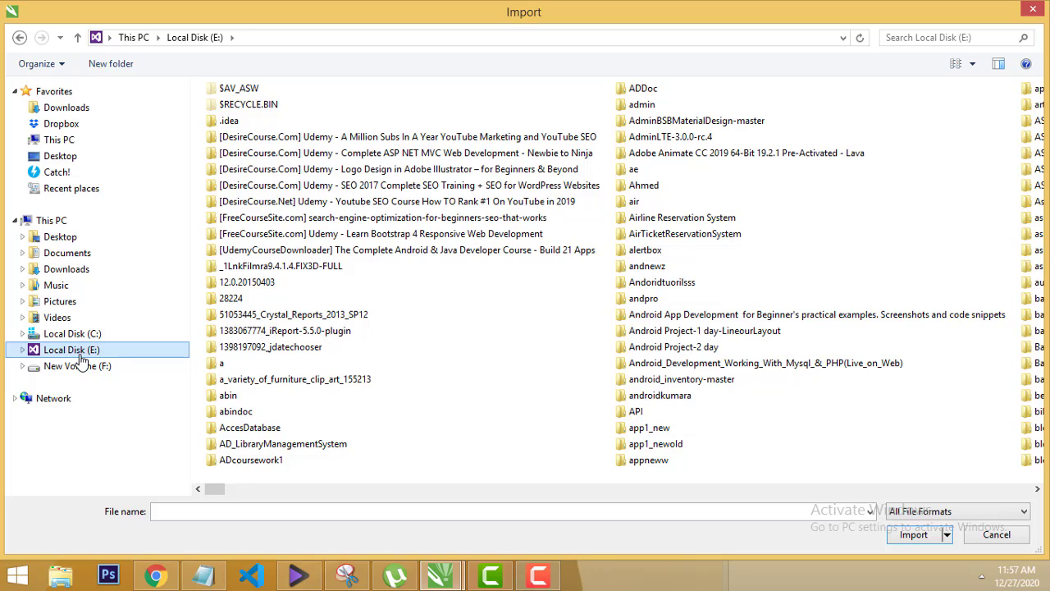
{"action": "left_click", "coordinate": [95, 367]}
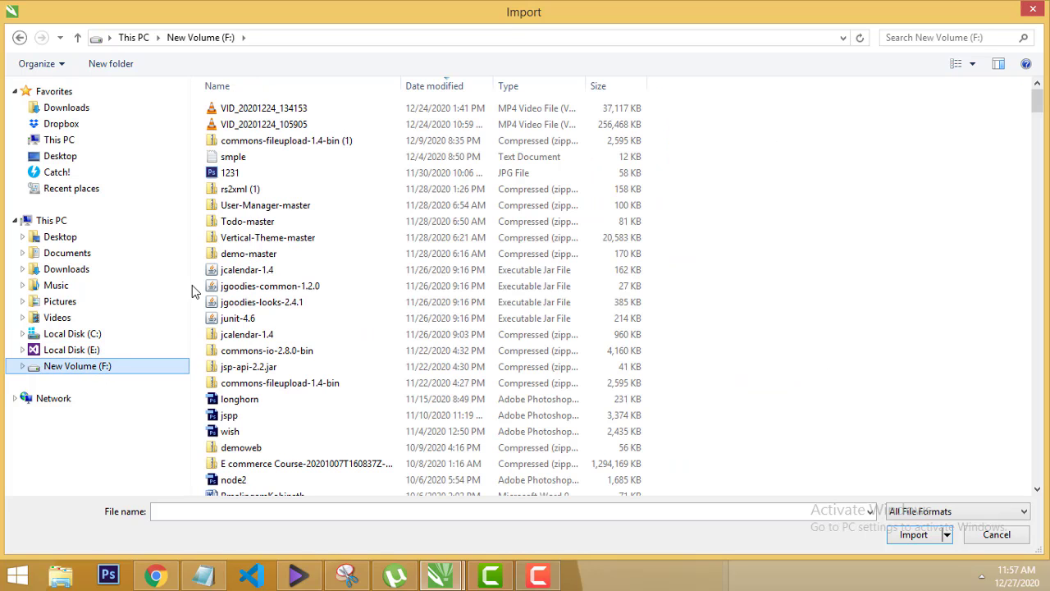
{"action": "left_click", "coordinate": [460, 338]}
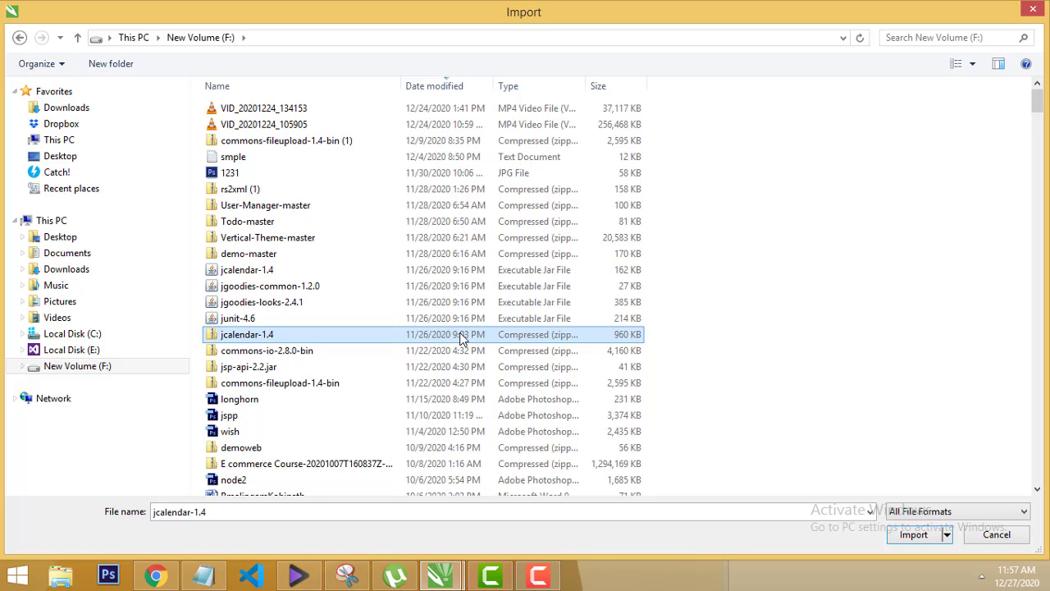
{"action": "key", "text": "l"}
{"action": "key", "text": "l"}
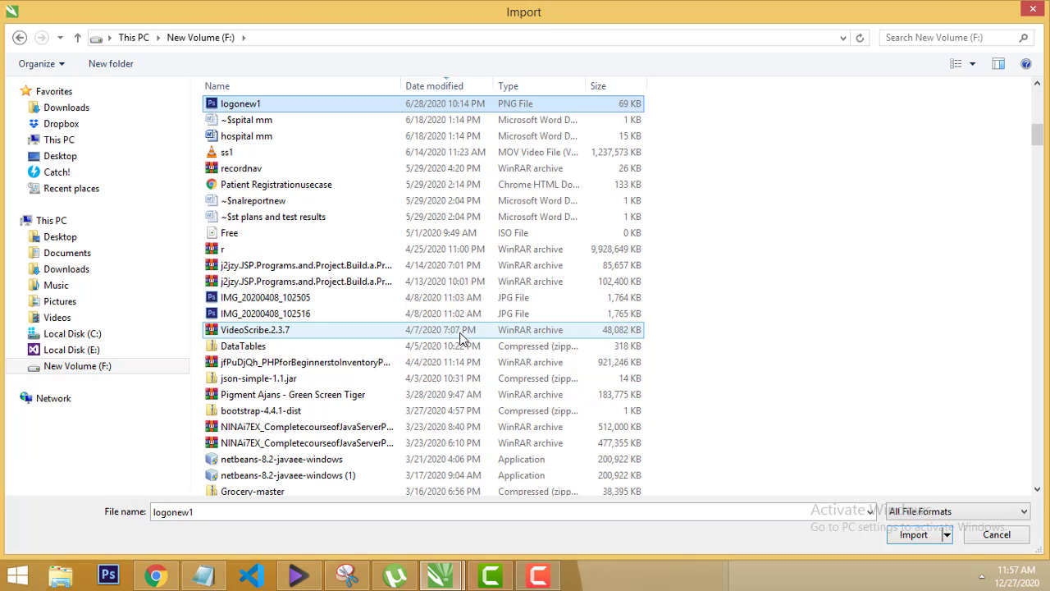
{"action": "left_click", "coordinate": [942, 541]}
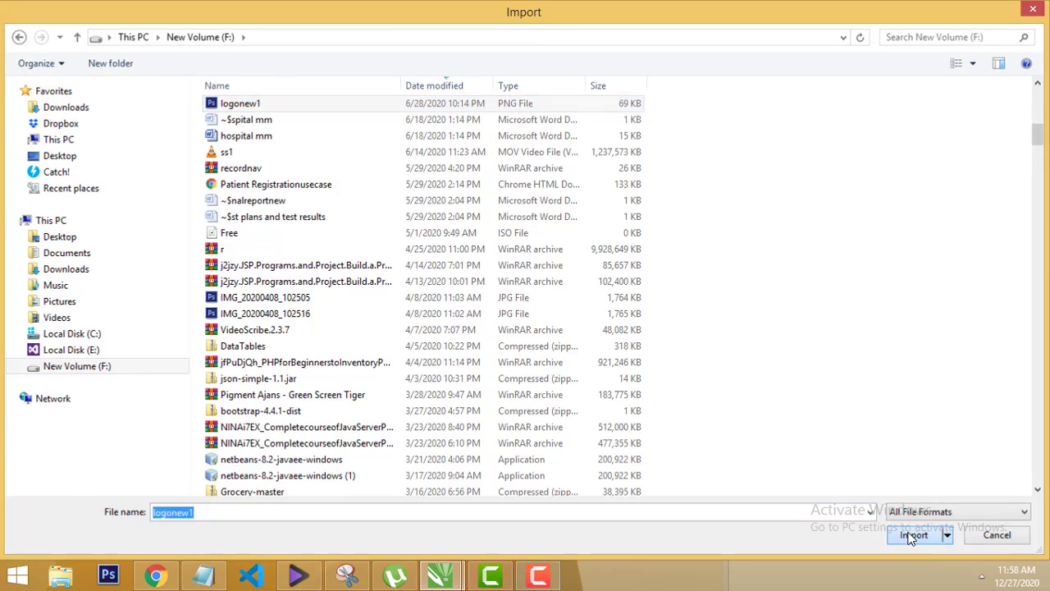
{"action": "left_click_drag", "start_coordinate": [337, 239], "coordinate": [461, 358]}
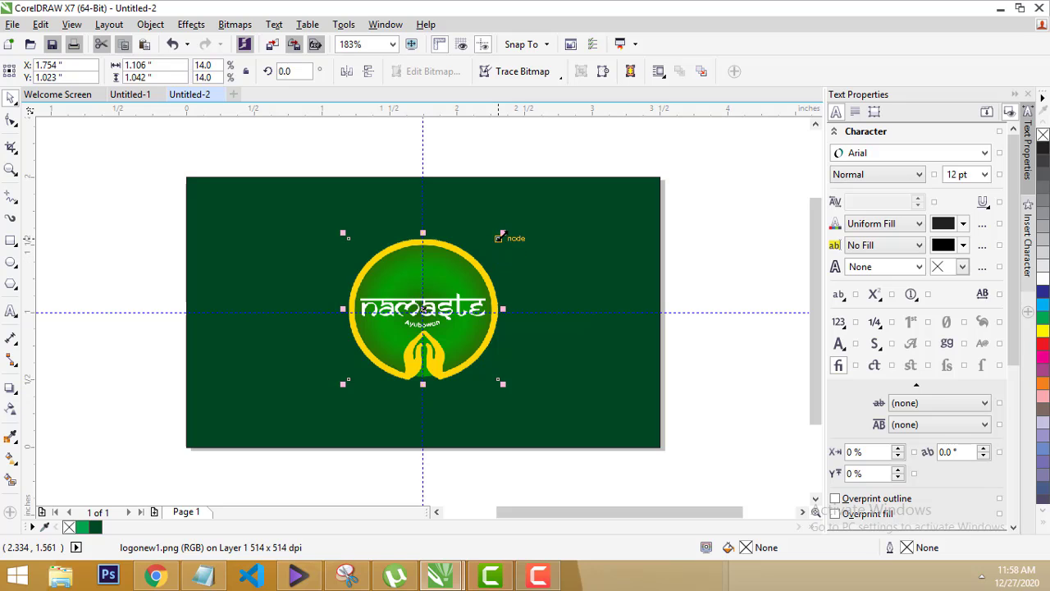
Scale the logo down to about 0.89 inches wide and position it on the vertical guideline near the card's centre.
{"action": "left_click_drag", "start_coordinate": [500, 236], "coordinate": [475, 261]}
{"action": "left_click_drag", "start_coordinate": [441, 352], "coordinate": [456, 347]}
{"action": "left_click", "coordinate": [699, 365]}
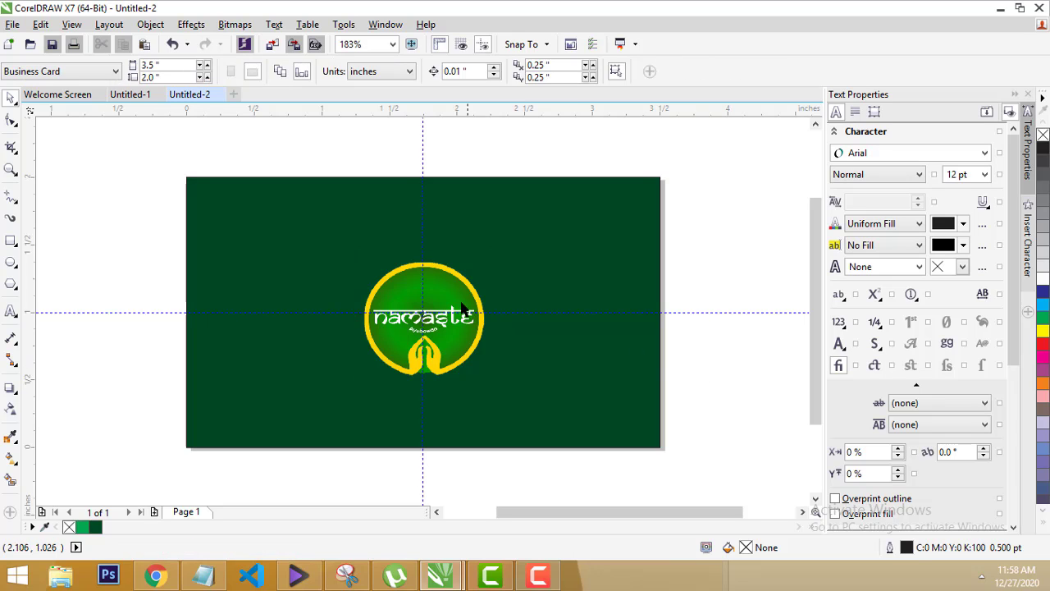
{"action": "scroll", "coordinate": [449, 308], "scroll_direction": "up", "scroll_amount": 3}
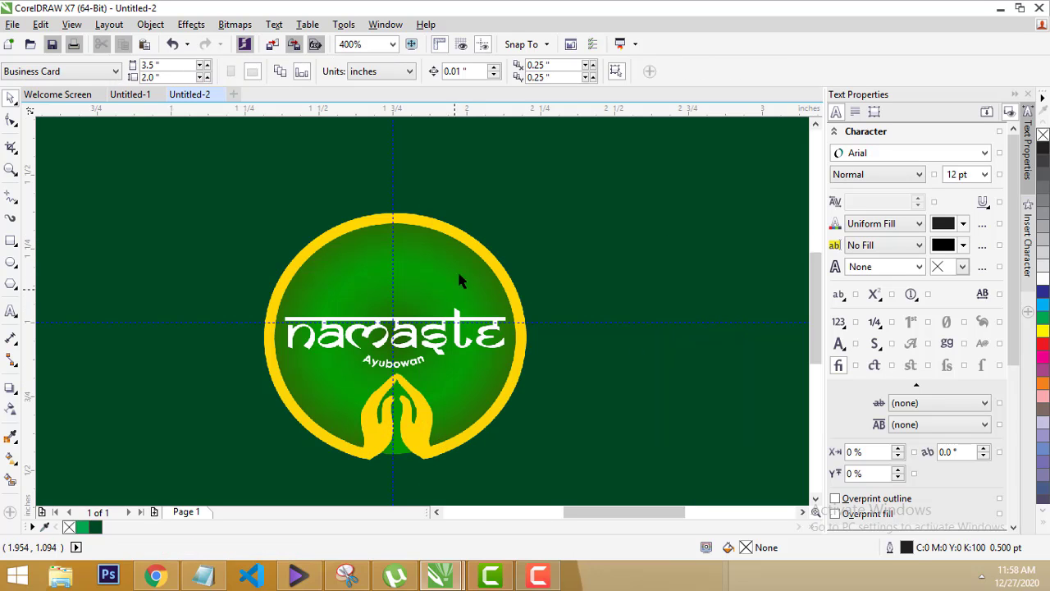
{"action": "scroll", "coordinate": [486, 279], "scroll_direction": "down", "scroll_amount": 3}
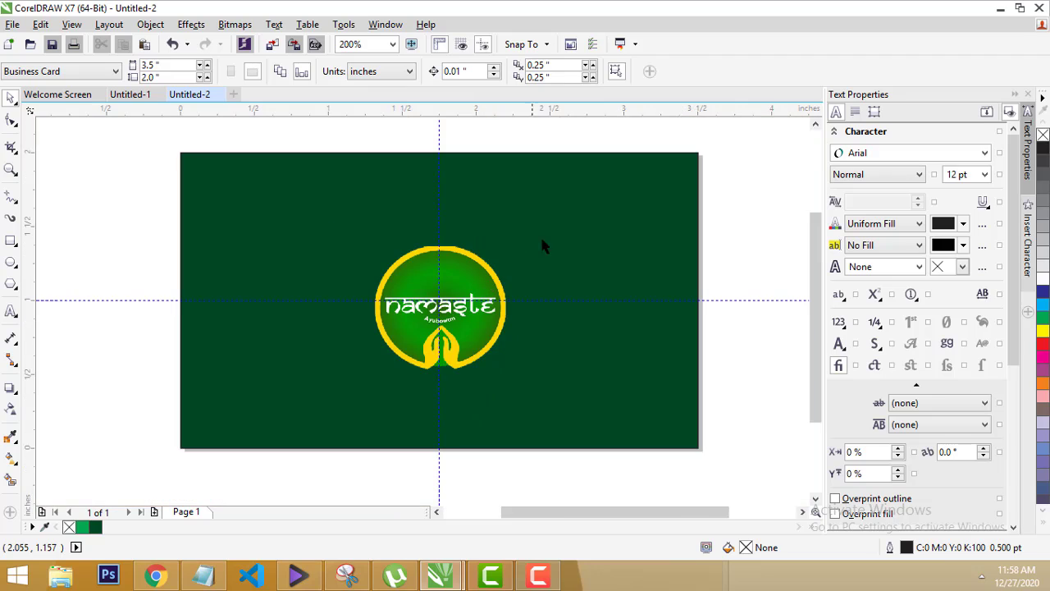
Sample the green just inside the logo's yellow ring and apply it as the background rectangle's fill.
{"action": "left_click", "coordinate": [558, 205]}
{"action": "left_click", "coordinate": [760, 221]}
{"action": "left_click", "coordinate": [468, 285]}
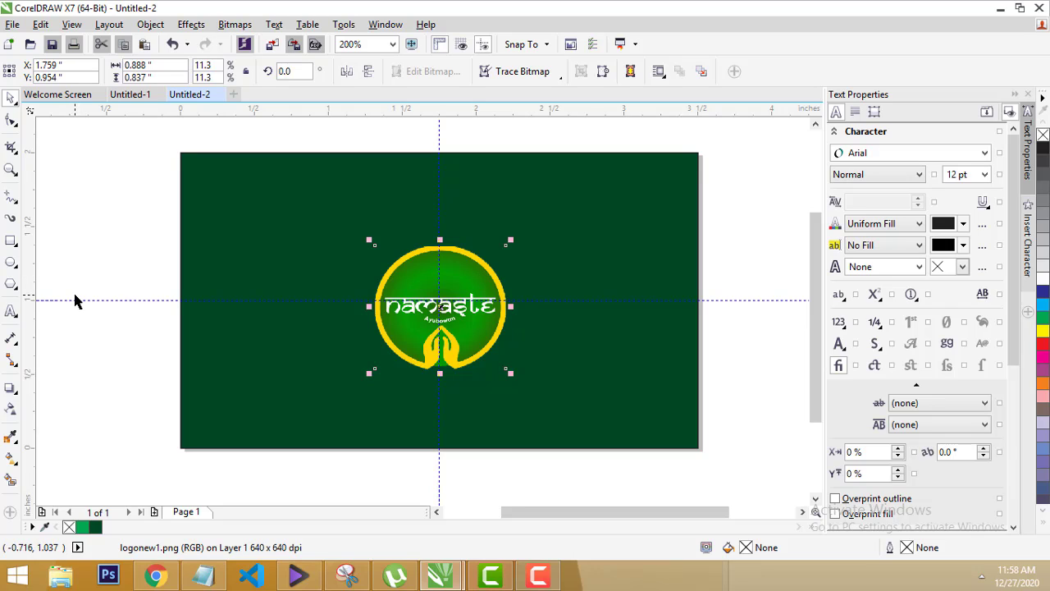
{"action": "left_click", "coordinate": [11, 439]}
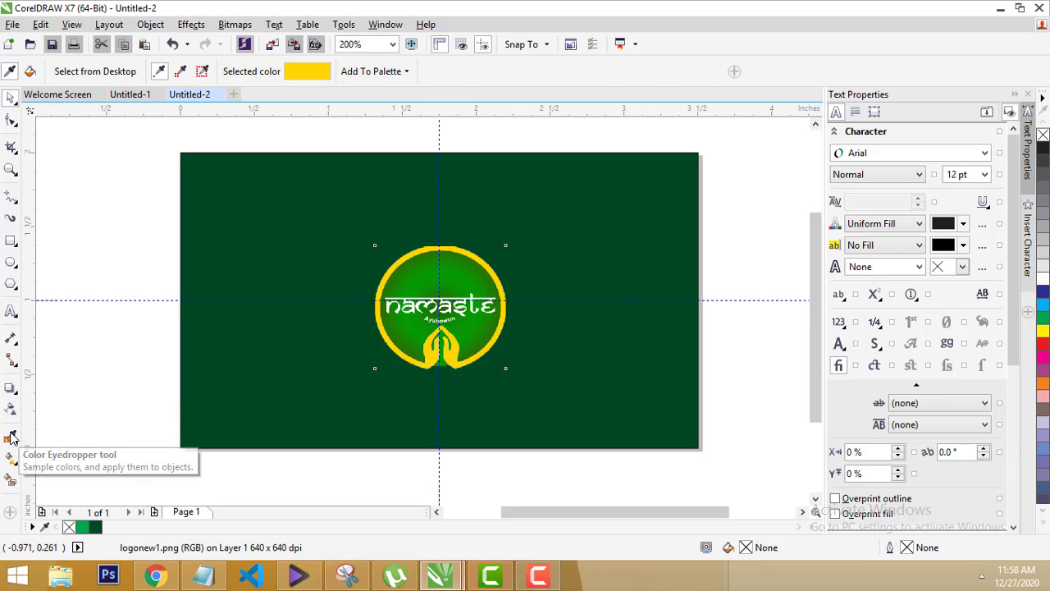
{"action": "left_click", "coordinate": [486, 266]}
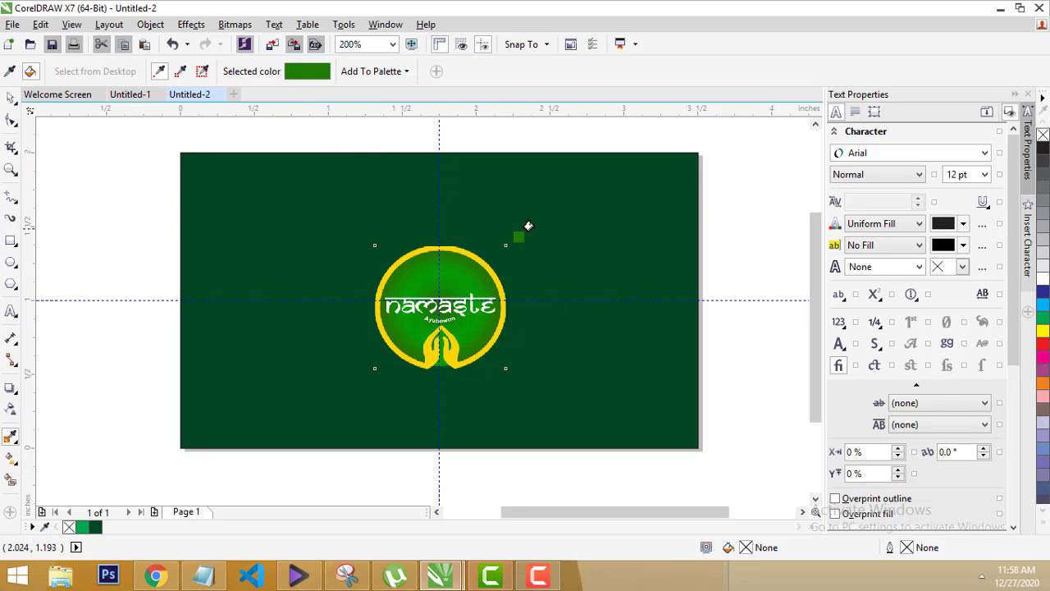
{"action": "left_click", "coordinate": [590, 180]}
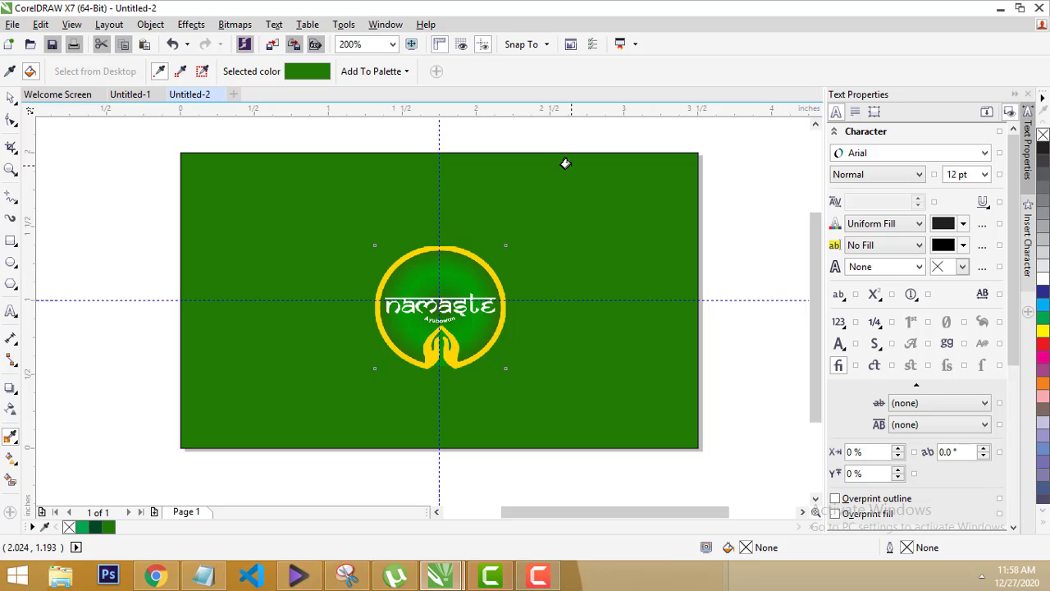
Following the bar in Untitled-1, draw a rectangle about 1.3 inches wide at the card's top edge and reduce its height to about 0.035 inches.
{"action": "left_click", "coordinate": [131, 96]}
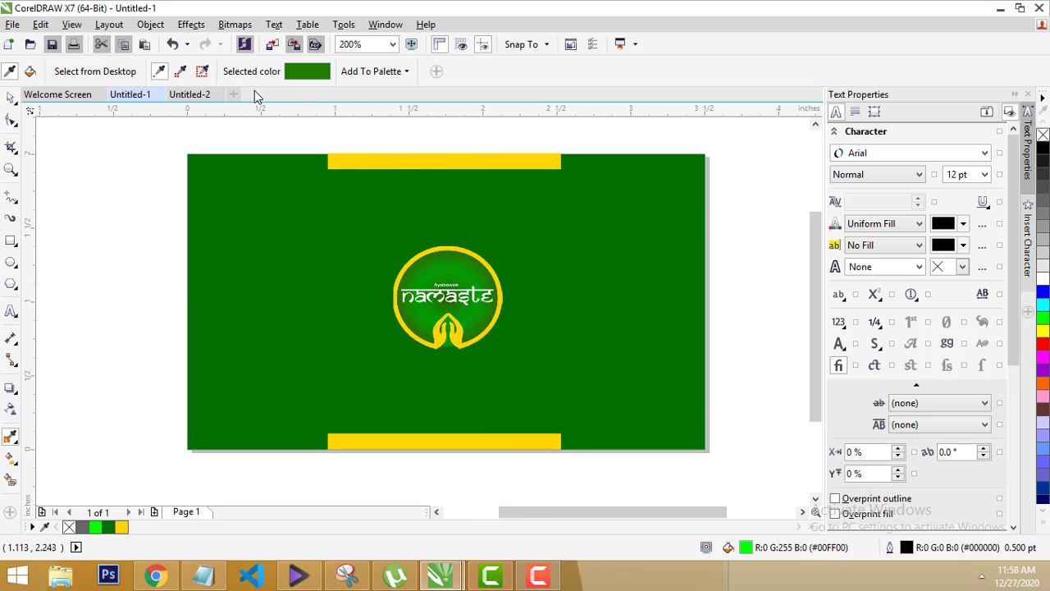
{"action": "left_click", "coordinate": [192, 95]}
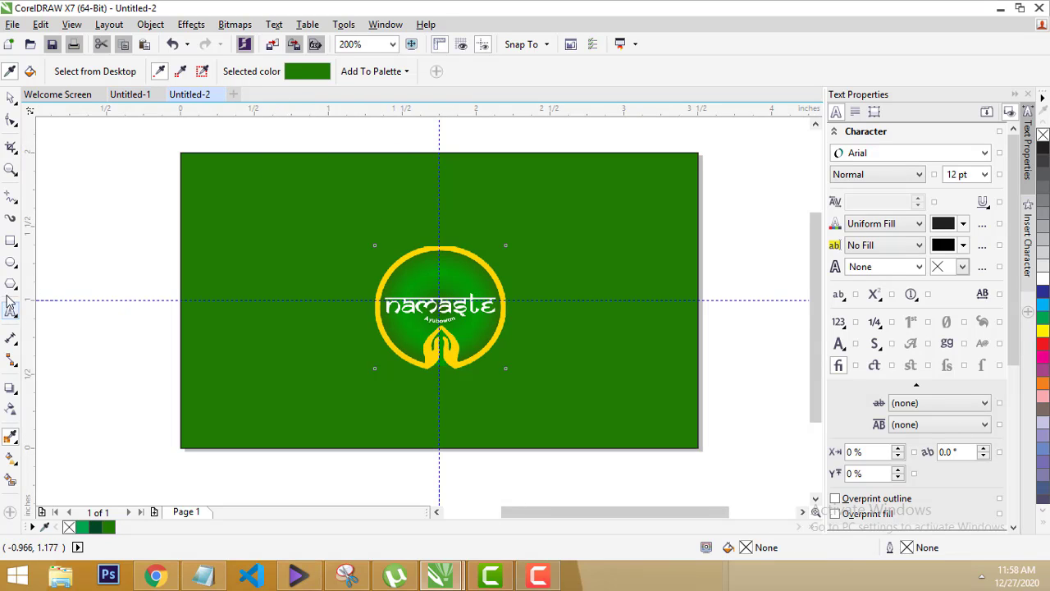
{"action": "left_click", "coordinate": [10, 243]}
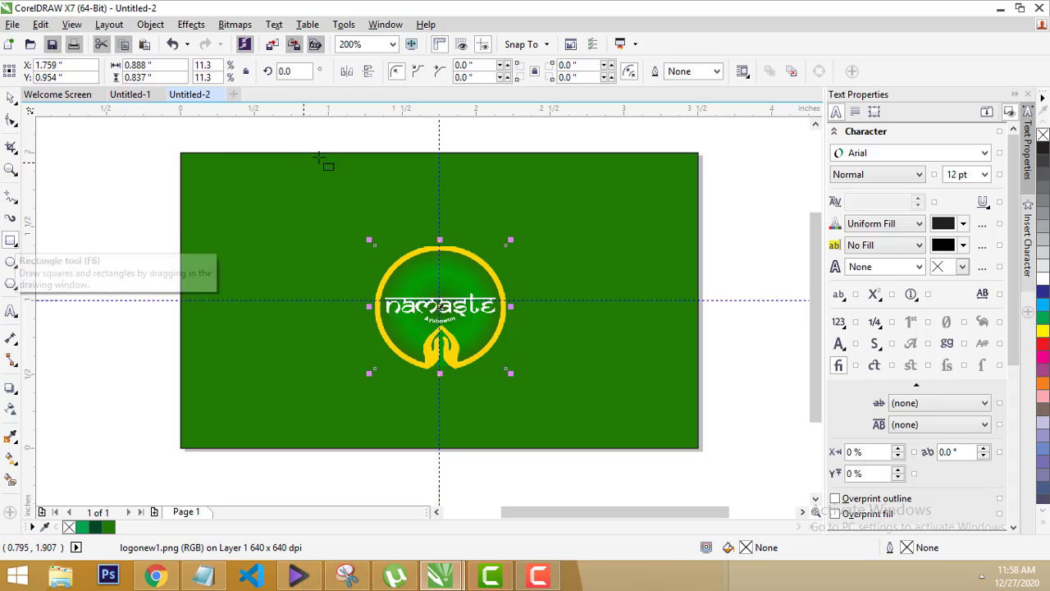
{"action": "mouse_move", "coordinate": [343, 153]}
{"action": "left_mouse_down"}
{"action": "mouse_move", "coordinate": [375, 169]}
{"action": "mouse_move", "coordinate": [540, 170]}
{"action": "left_mouse_up"}
{"action": "scroll", "coordinate": [414, 131], "scroll_direction": "up", "scroll_amount": 1}
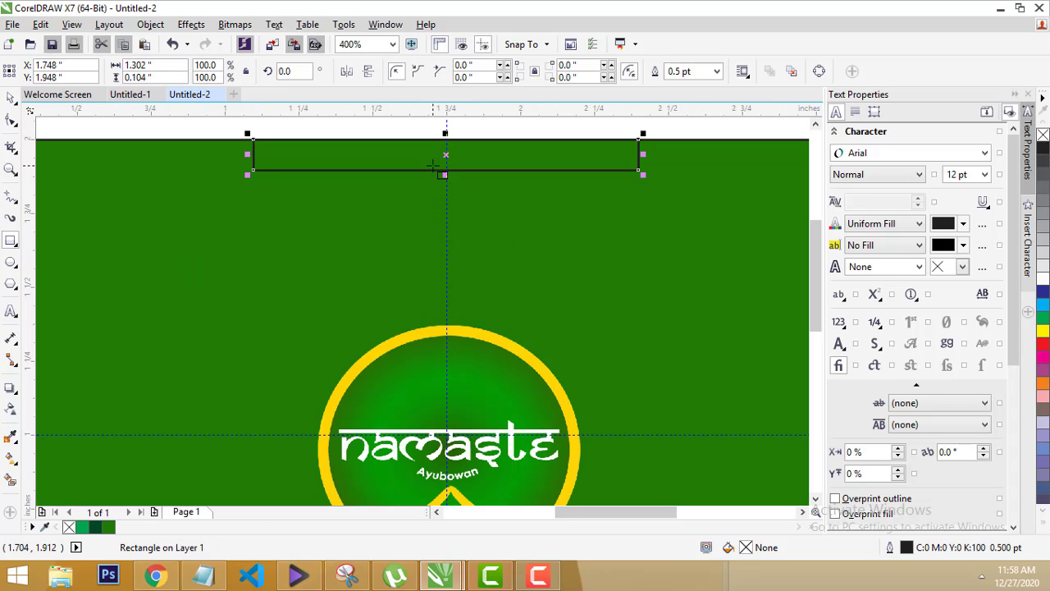
{"action": "scroll", "coordinate": [429, 127], "scroll_direction": "up", "scroll_amount": 1}
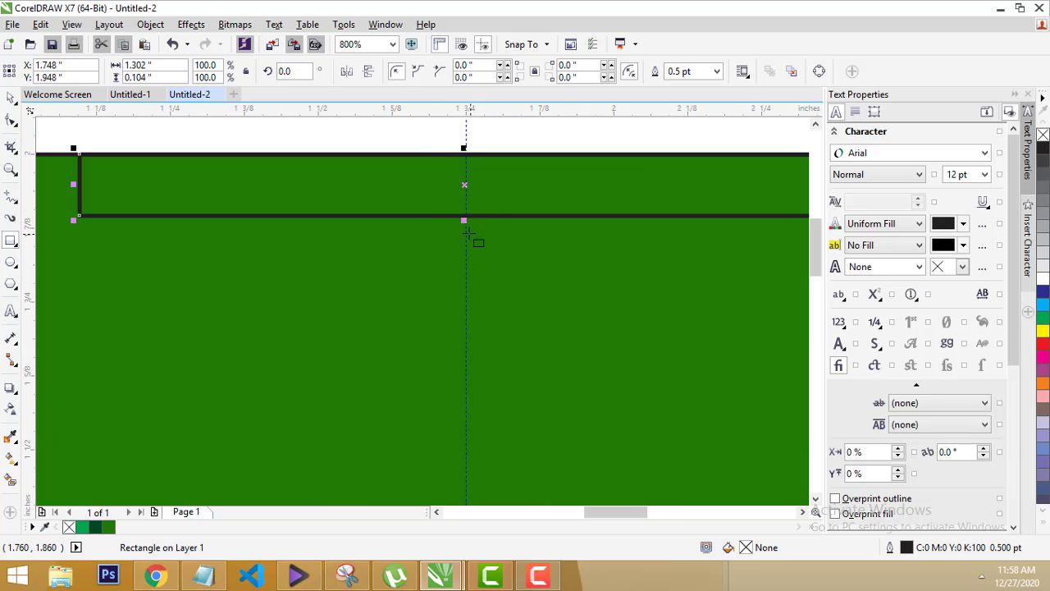
{"action": "left_click_drag", "start_coordinate": [463, 220], "coordinate": [472, 188]}
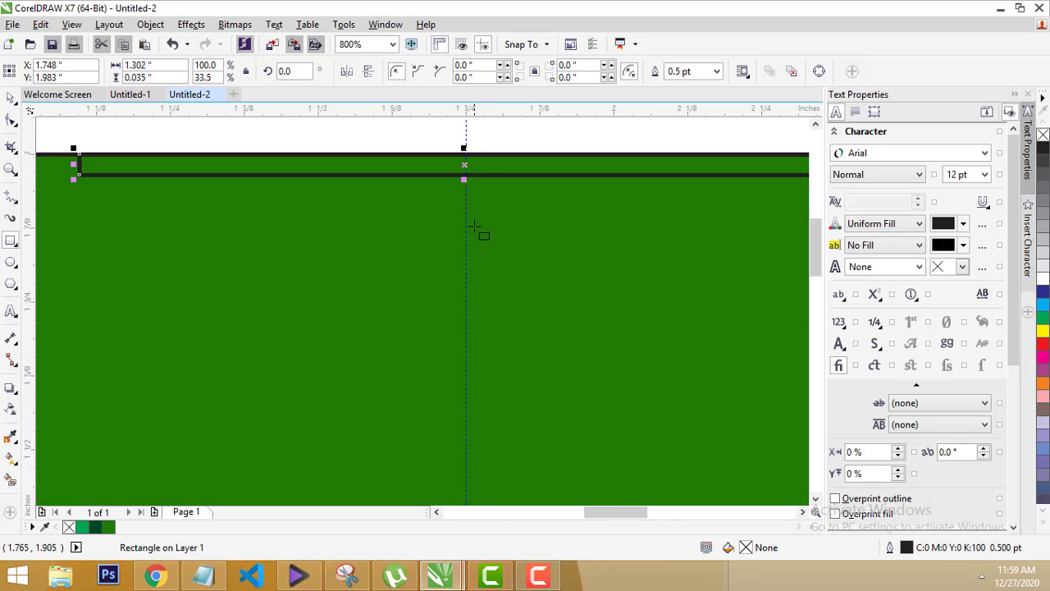
{"action": "scroll", "coordinate": [479, 232], "scroll_direction": "down", "scroll_amount": 1}
{"action": "scroll", "coordinate": [566, 277], "scroll_direction": "down", "scroll_amount": 1}
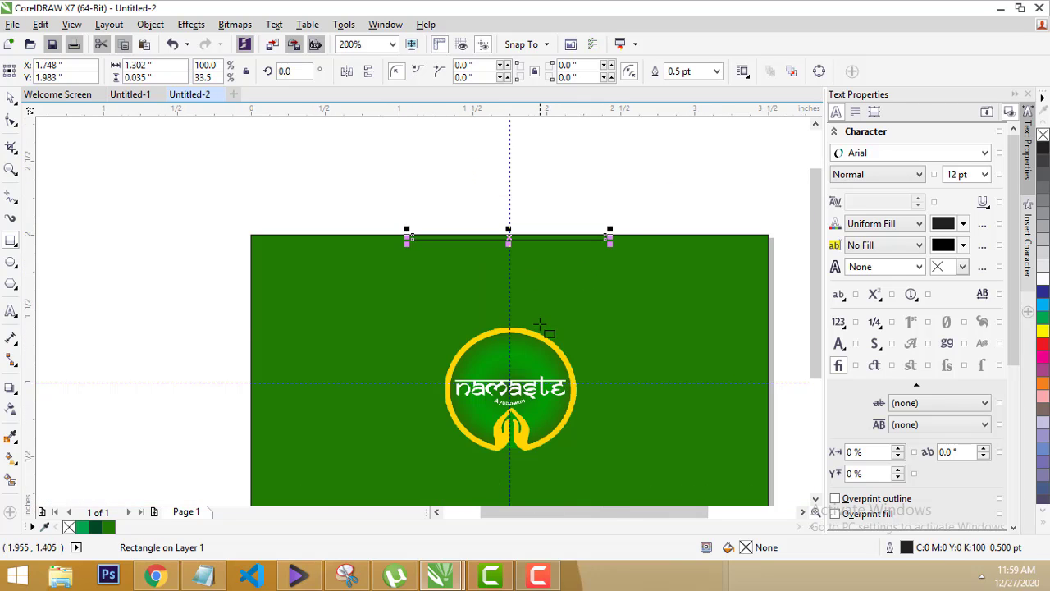
Sample the yellow of the logo's ring and apply it as the top bar's fill.
{"action": "scroll", "coordinate": [539, 335], "scroll_direction": "up", "scroll_amount": 1}
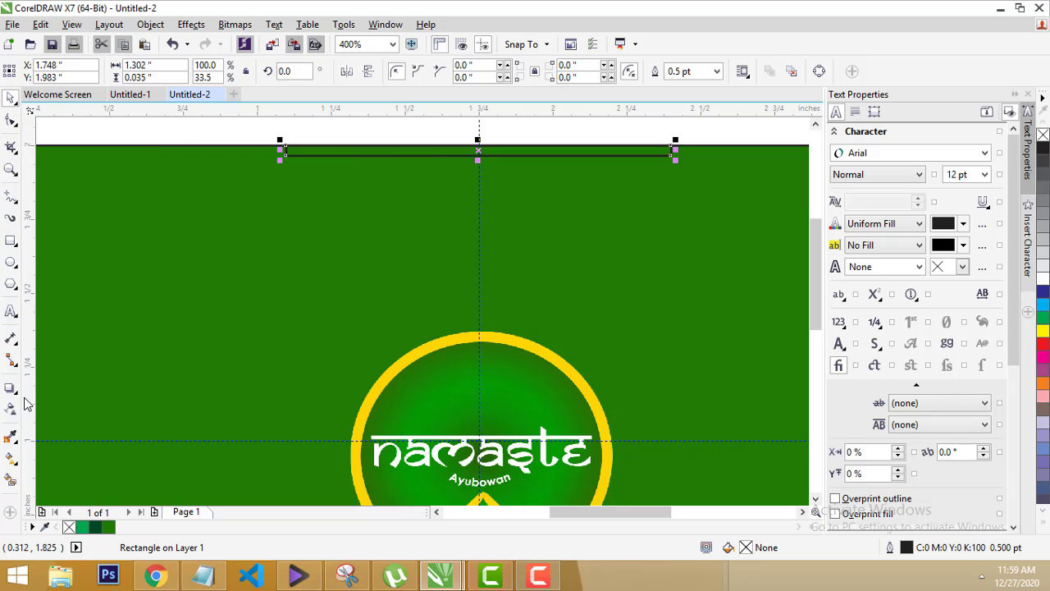
{"action": "left_click", "coordinate": [10, 436]}
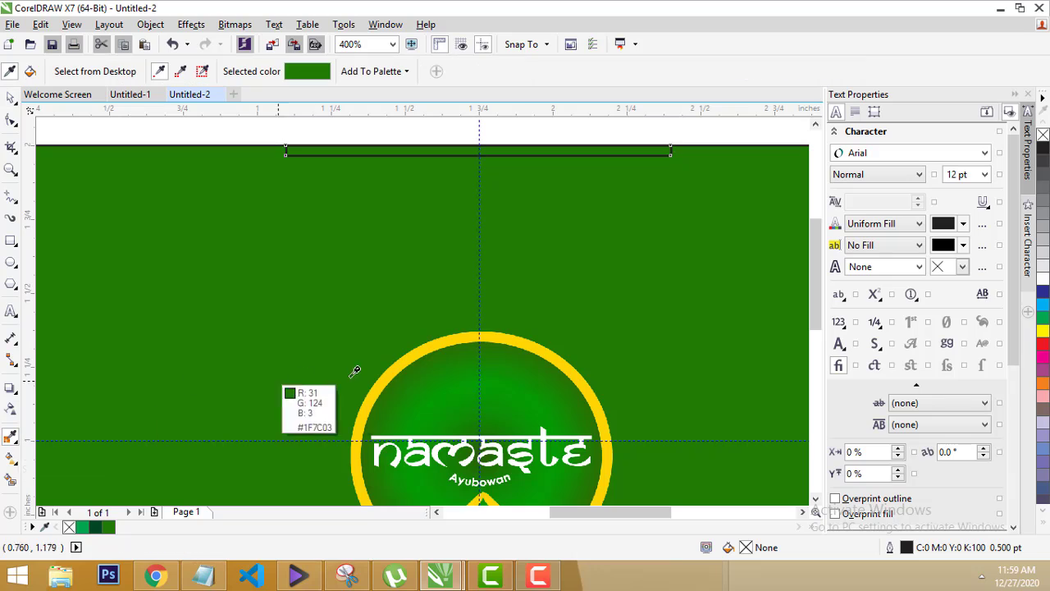
{"action": "left_click", "coordinate": [425, 347]}
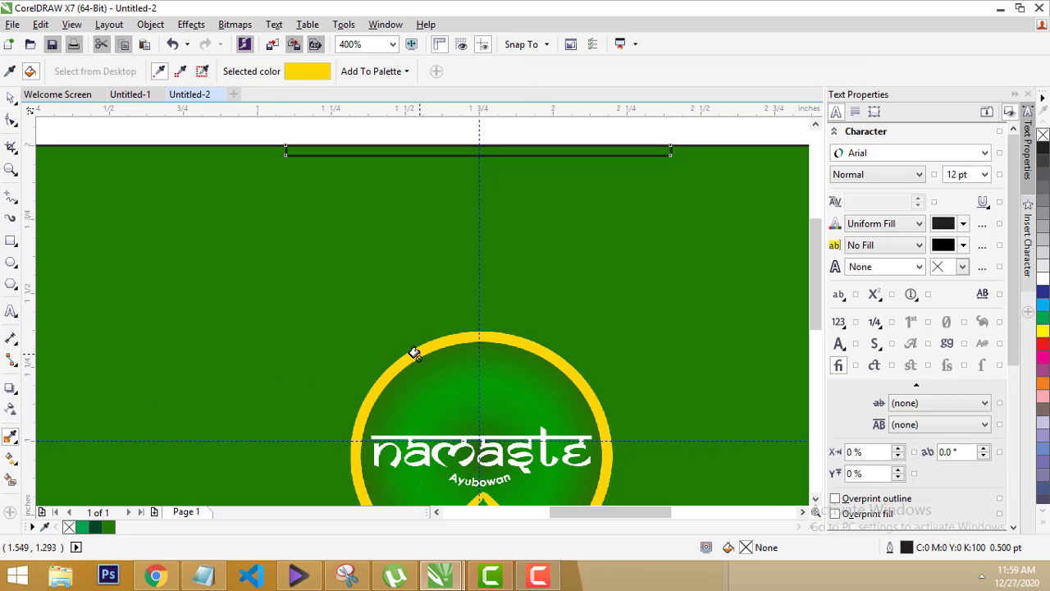
{"action": "left_click", "coordinate": [396, 153]}
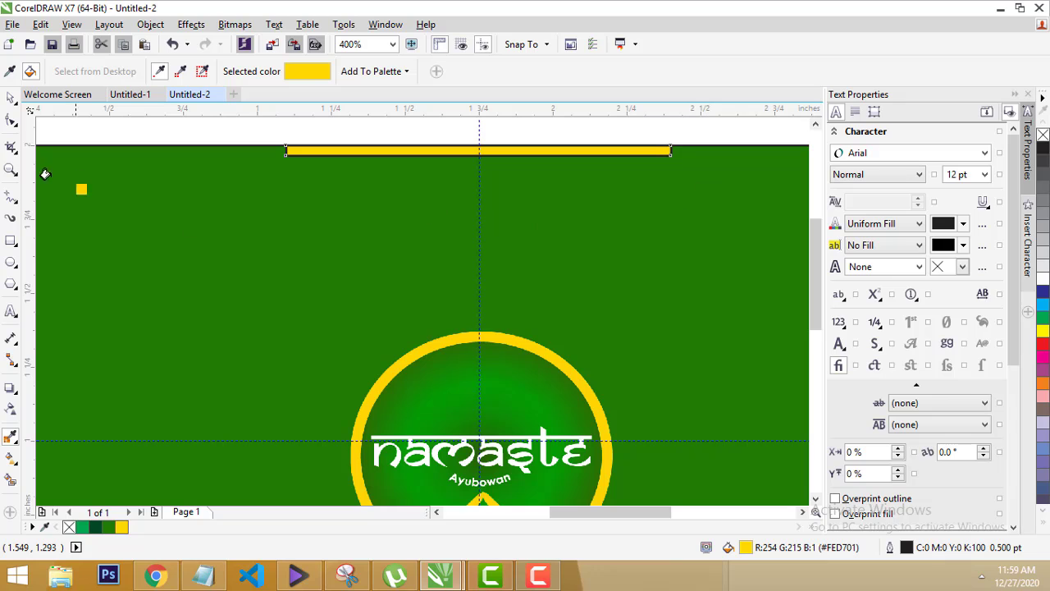
Set the yellow bar's outline width to None.
{"action": "left_click", "coordinate": [10, 97]}
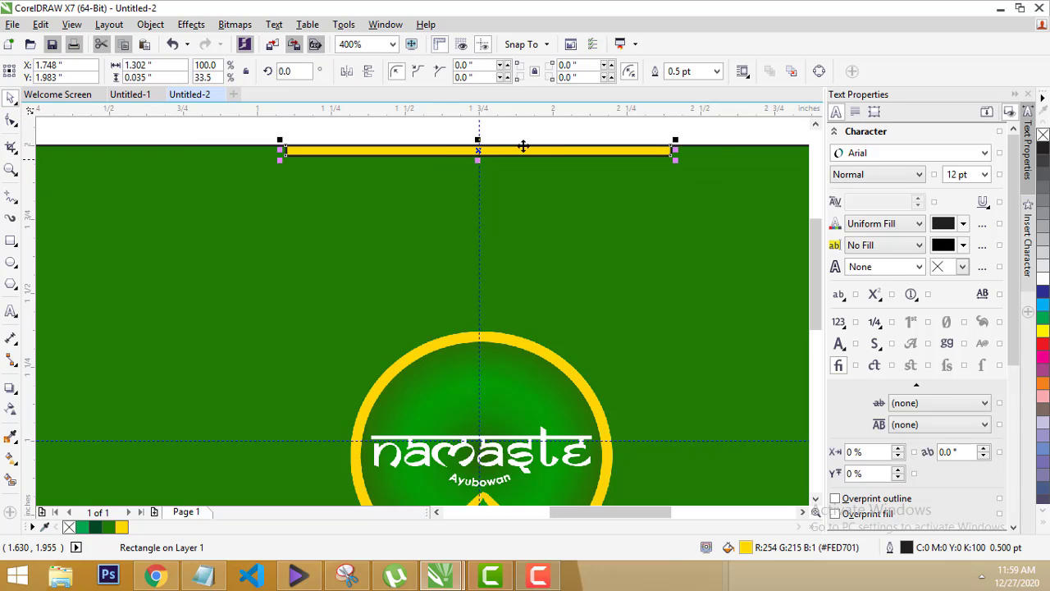
{"action": "left_click", "coordinate": [716, 71]}
{"action": "left_click", "coordinate": [701, 84]}
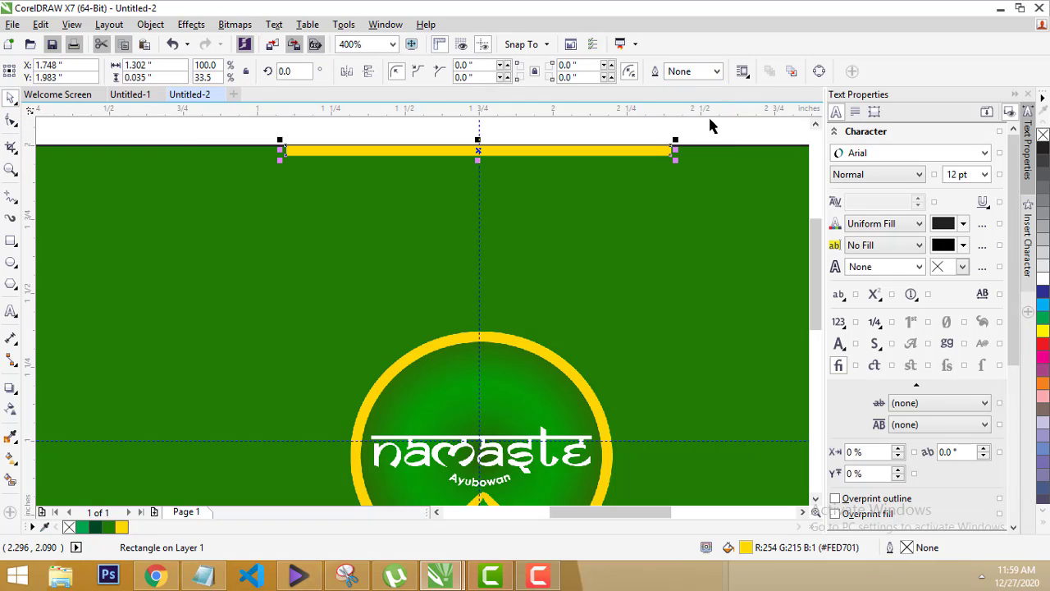
{"action": "scroll", "coordinate": [462, 123], "scroll_direction": "up", "scroll_amount": 3}
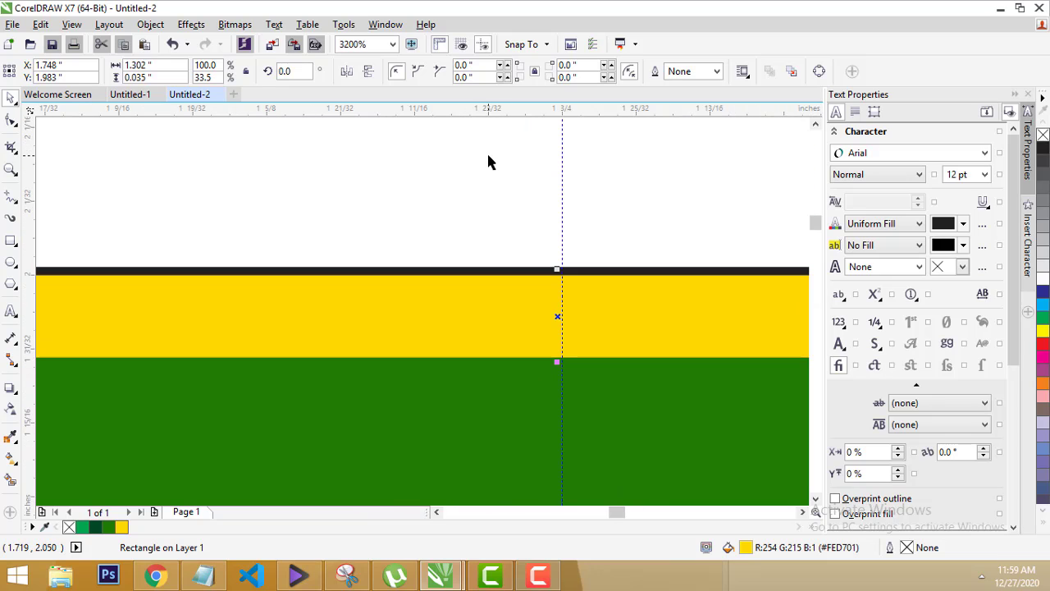
{"action": "left_click", "coordinate": [525, 197]}
{"action": "scroll", "coordinate": [525, 202], "scroll_direction": "down", "scroll_amount": 3}
Set the green background rectangle's outline width to None.
{"action": "scroll", "coordinate": [401, 171], "scroll_direction": "up", "scroll_amount": 1}
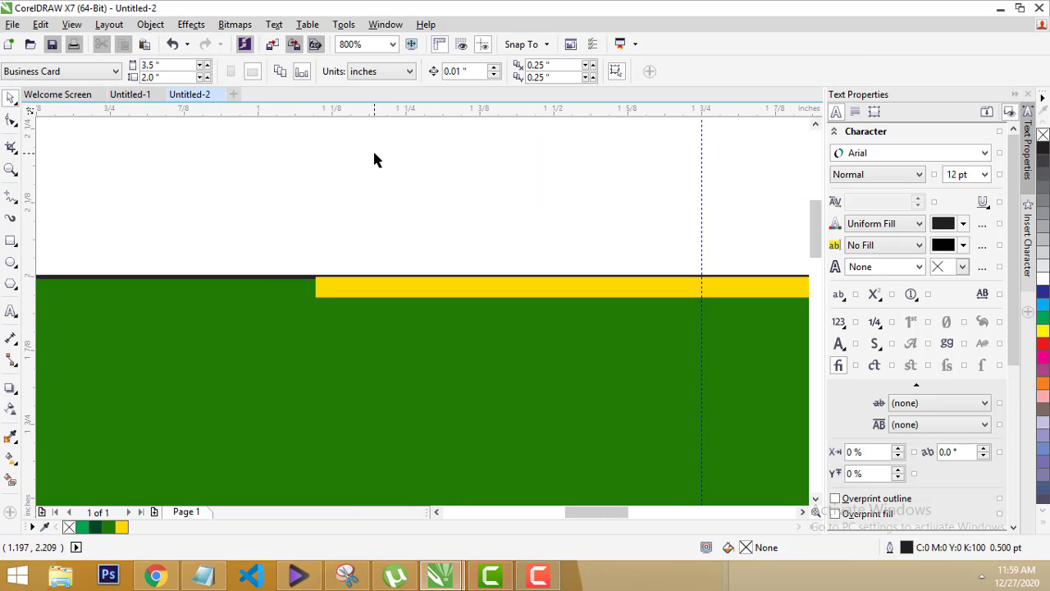
{"action": "left_click", "coordinate": [264, 279]}
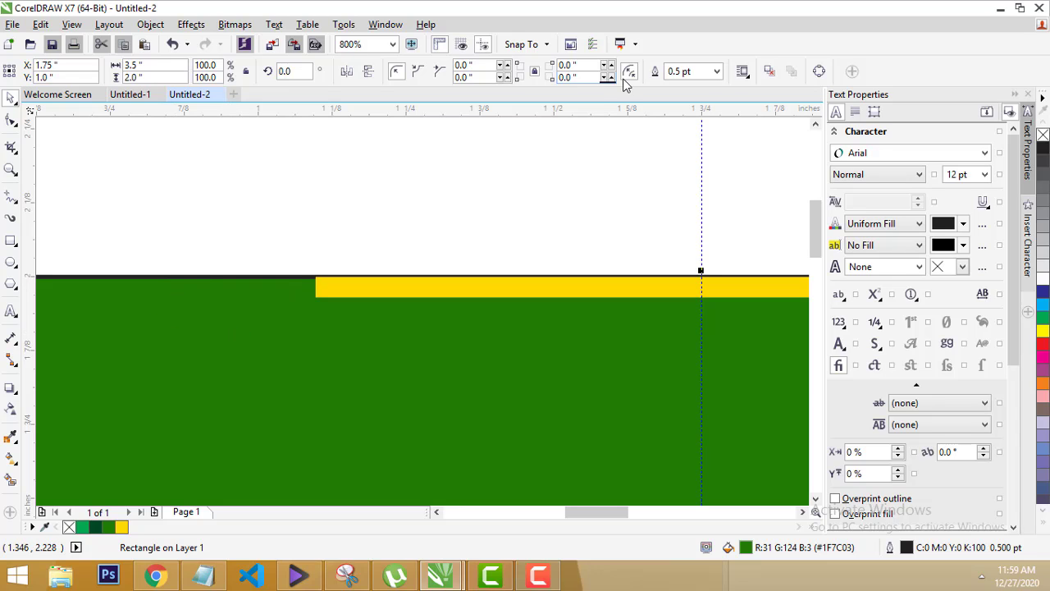
{"action": "left_click", "coordinate": [716, 71]}
{"action": "left_click", "coordinate": [678, 87]}
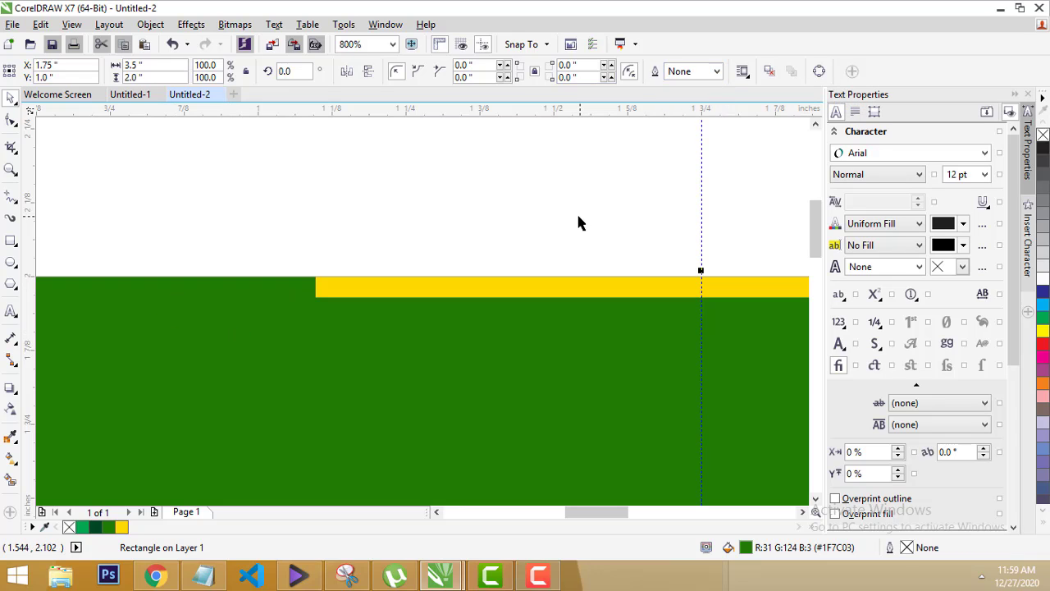
{"action": "left_click", "coordinate": [577, 210]}
{"action": "scroll", "coordinate": [578, 271], "scroll_direction": "down", "scroll_amount": 2}
{"action": "scroll", "coordinate": [697, 357], "scroll_direction": "up", "scroll_amount": 1}
{"action": "scroll", "coordinate": [608, 332], "scroll_direction": "down", "scroll_amount": 1}
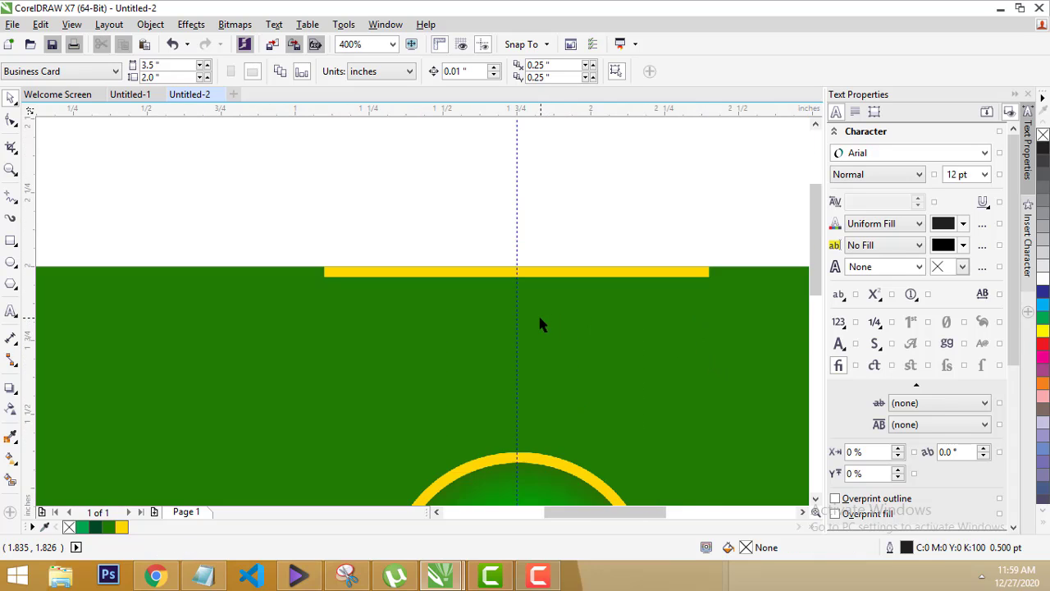
{"action": "scroll", "coordinate": [541, 337], "scroll_direction": "down", "scroll_amount": 2}
{"action": "scroll", "coordinate": [558, 369], "scroll_direction": "up", "scroll_amount": 1}
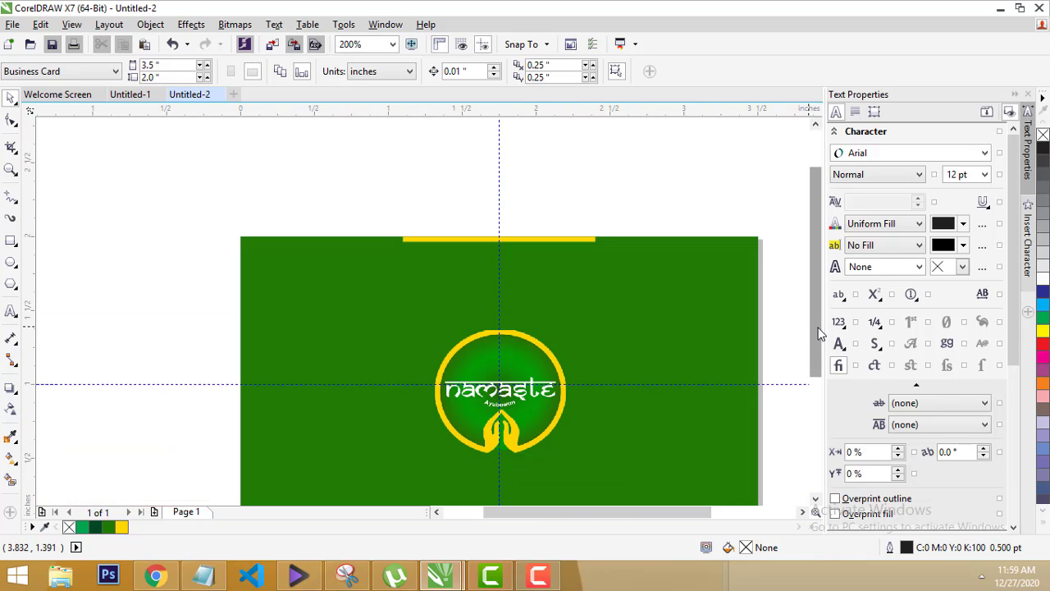
Extend the yellow bar downward to a height of about 0.062 inches.
{"action": "scroll", "coordinate": [492, 222], "scroll_direction": "up", "scroll_amount": 1}
{"action": "scroll", "coordinate": [503, 265], "scroll_direction": "up", "scroll_amount": 1}
{"action": "left_click", "coordinate": [493, 238]}
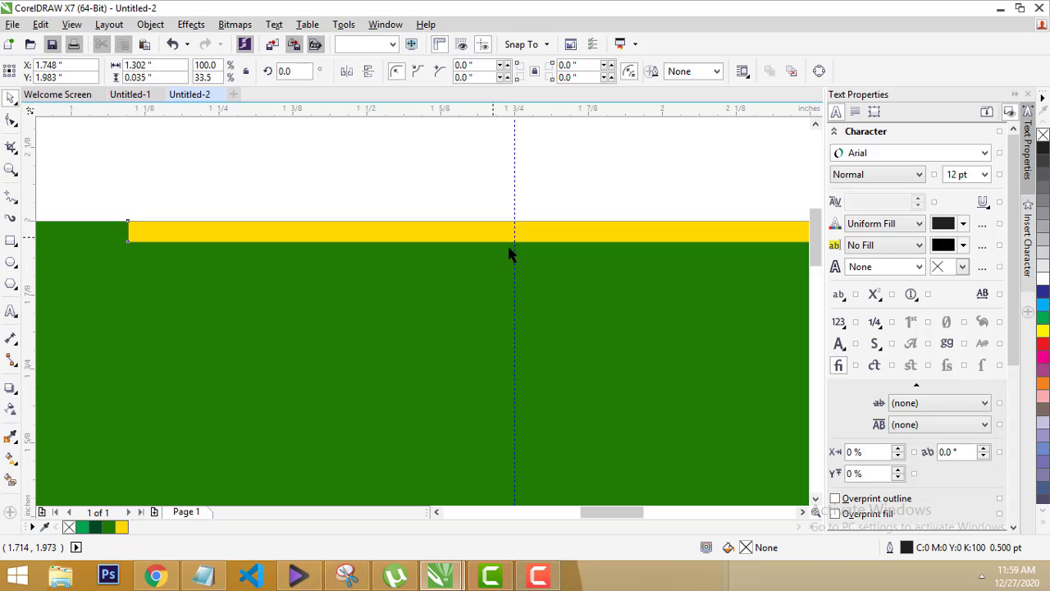
{"action": "left_click_drag", "start_coordinate": [512, 243], "coordinate": [512, 265]}
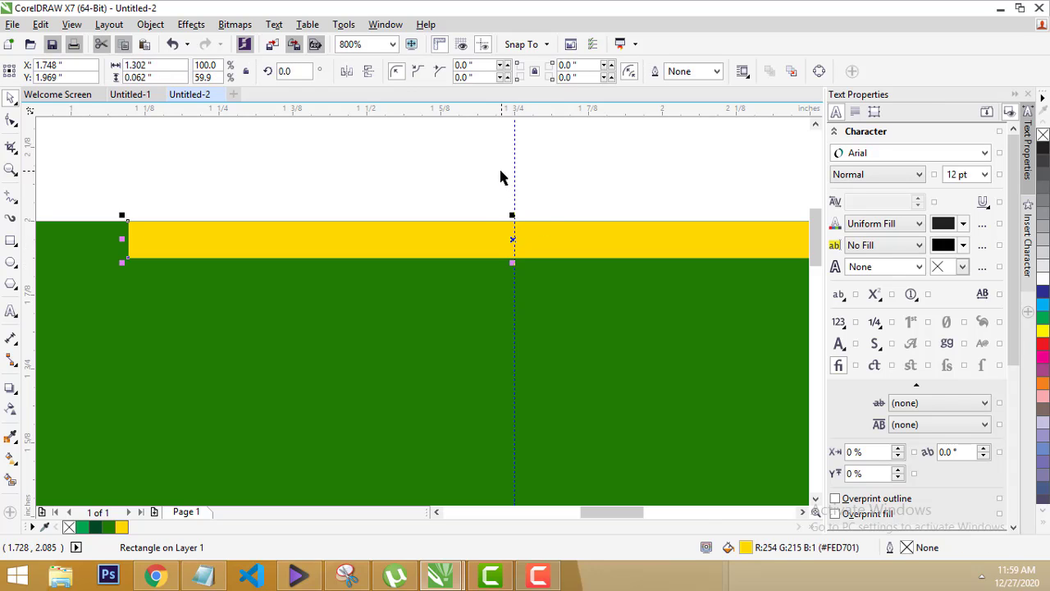
Shift the yellow bar slightly to centre it on the vertical guideline, at about X 1.754 inches, keeping it flush with the card's top edge.
{"action": "left_click", "coordinate": [499, 176]}
{"action": "scroll", "coordinate": [487, 199], "scroll_direction": "down", "scroll_amount": 2}
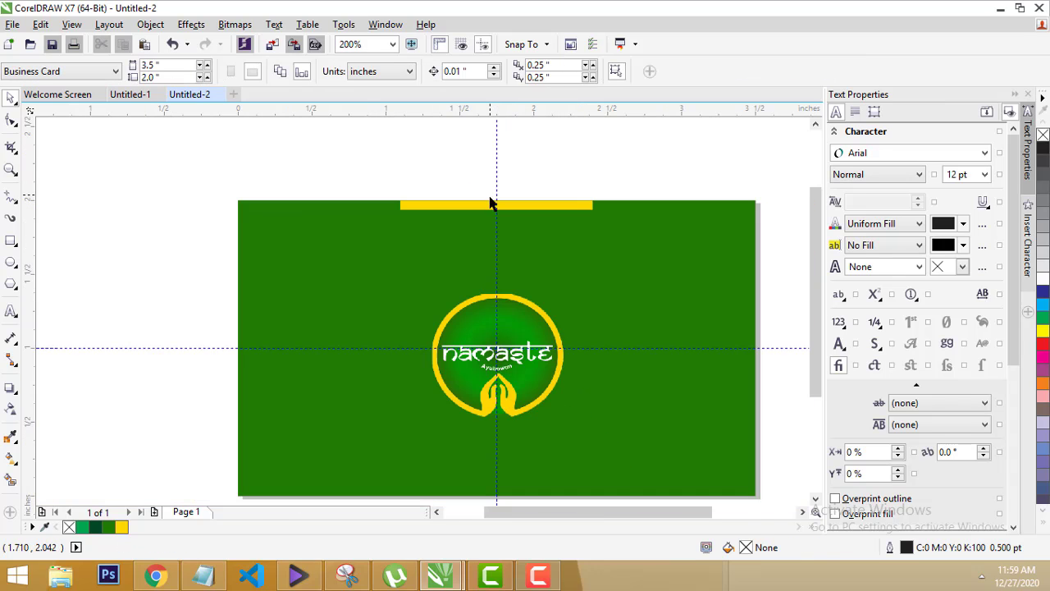
{"action": "left_click", "coordinate": [531, 205]}
{"action": "scroll", "coordinate": [514, 201], "scroll_direction": "up", "scroll_amount": 3}
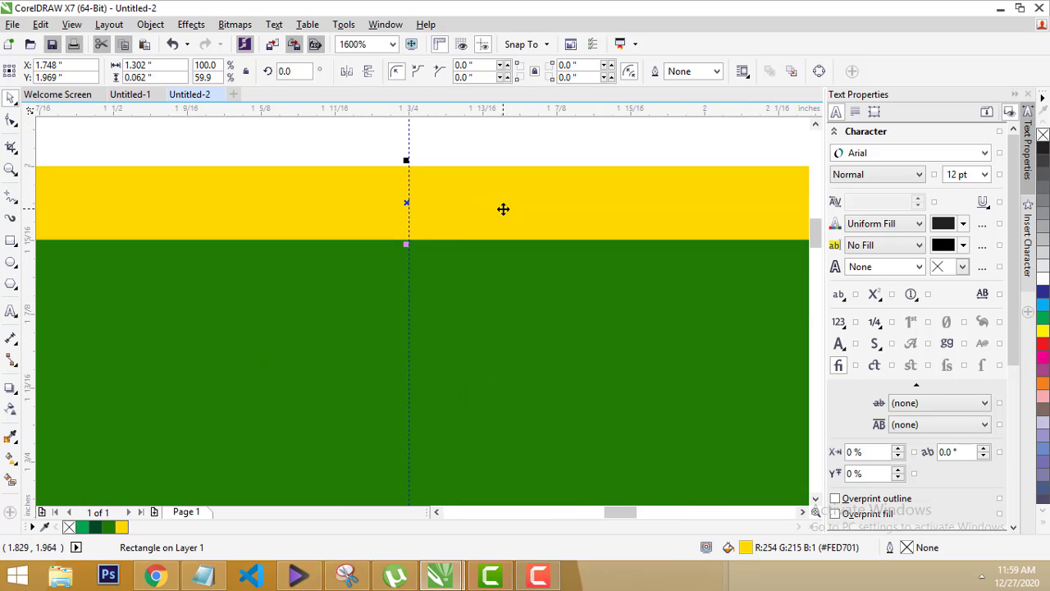
{"action": "mouse_move", "coordinate": [449, 216]}
{"action": "left_mouse_down"}
{"action": "mouse_move", "coordinate": [451, 228]}
{"action": "mouse_move", "coordinate": [462, 223]}
{"action": "left_mouse_up"}
{"action": "scroll", "coordinate": [456, 226], "scroll_direction": "down", "scroll_amount": 3}
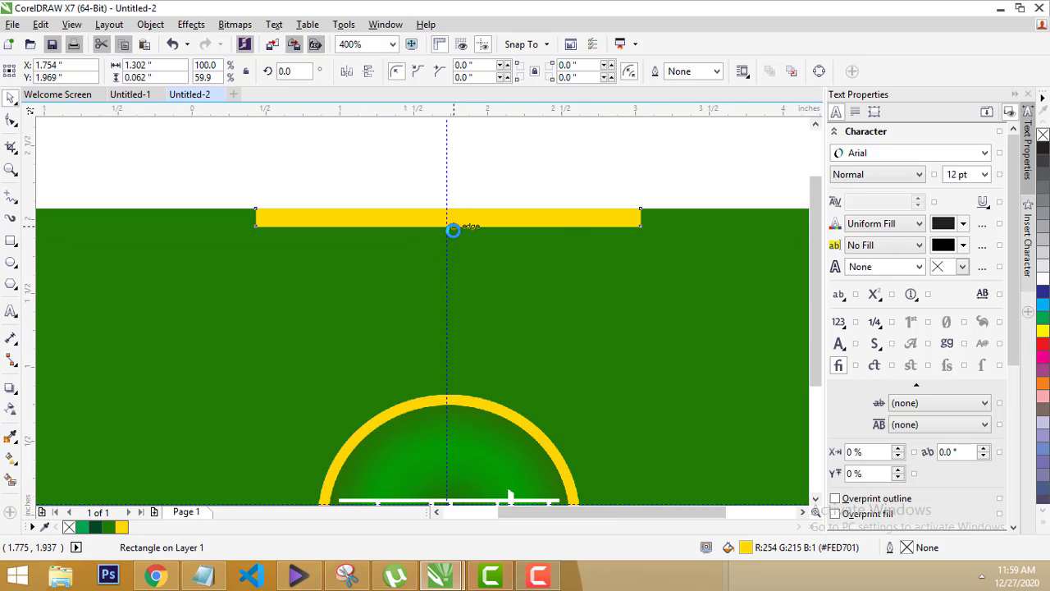
Place a copy of the yellow bar straight below the original, flush with the card's bottom edge at about Y 0.031 inches.
{"action": "left_click_drag", "start_coordinate": [818, 326], "coordinate": [818, 349]}
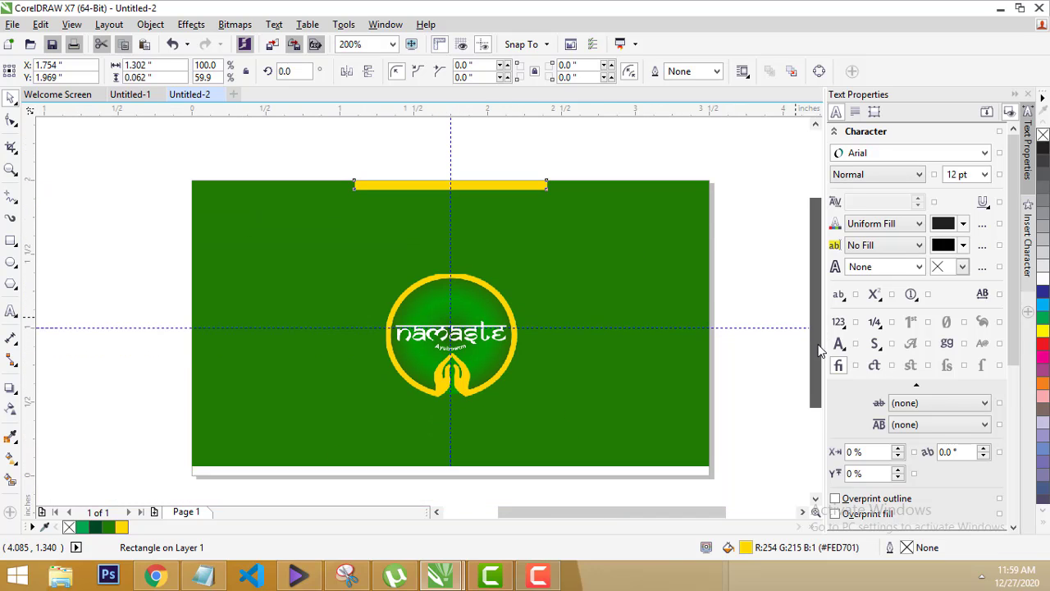
{"action": "left_click_drag", "start_coordinate": [488, 184], "coordinate": [509, 475]}
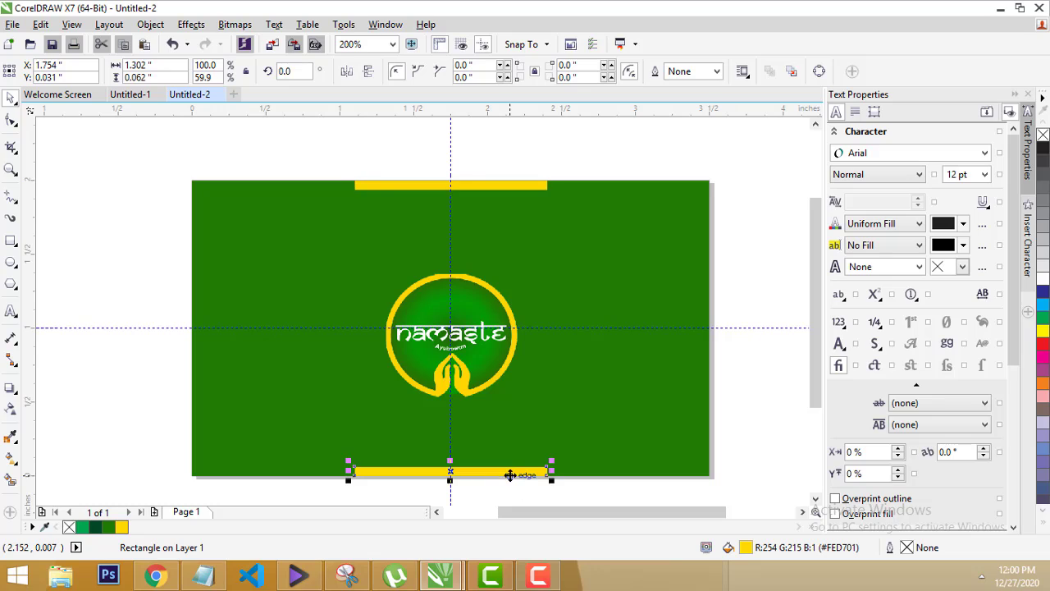
{"action": "left_click", "coordinate": [755, 404]}
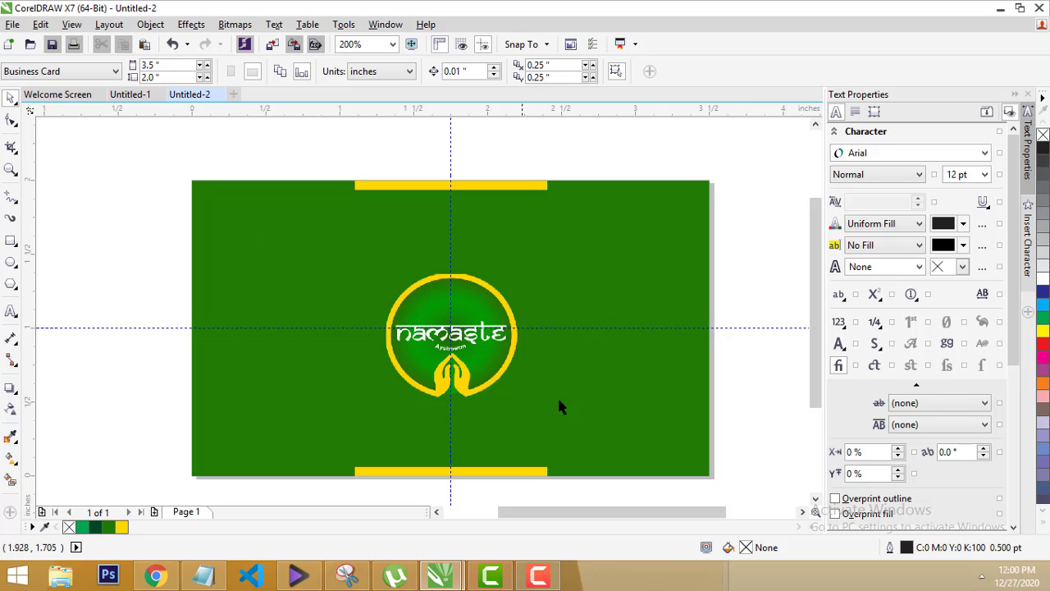
{"action": "scroll", "coordinate": [458, 295], "scroll_direction": "up", "scroll_amount": 1}
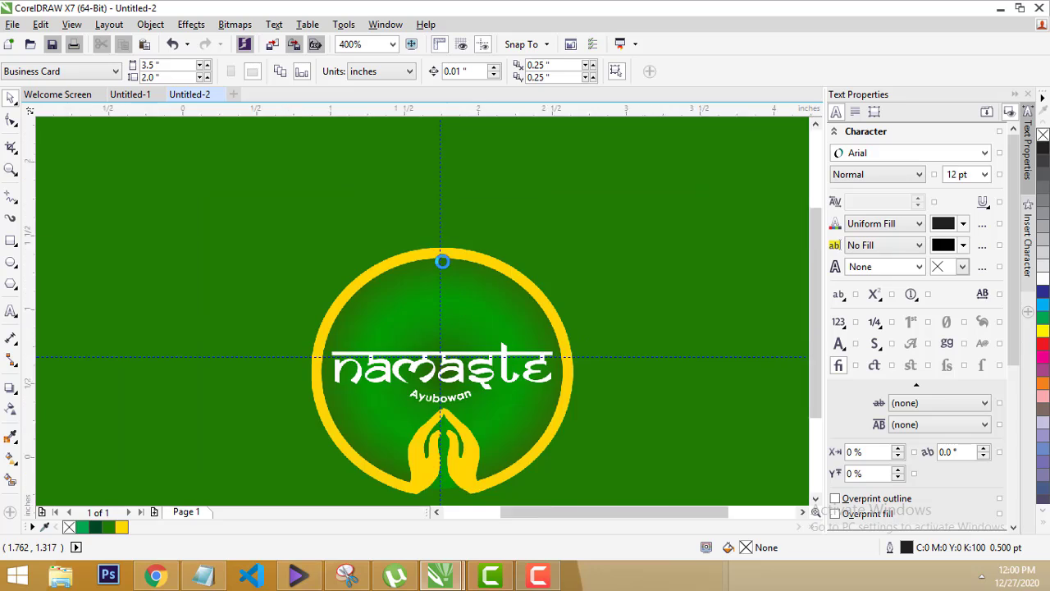
{"action": "scroll", "coordinate": [427, 271], "scroll_direction": "down", "scroll_amount": 1}
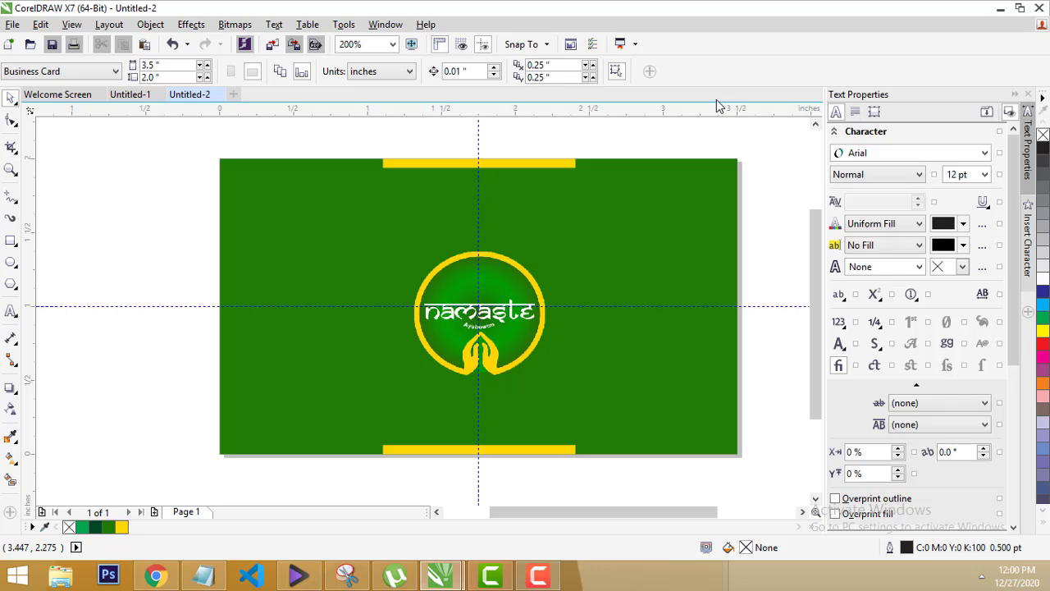
{"action": "left_click", "coordinate": [984, 578]}
{"action": "left_click", "coordinate": [985, 578]}
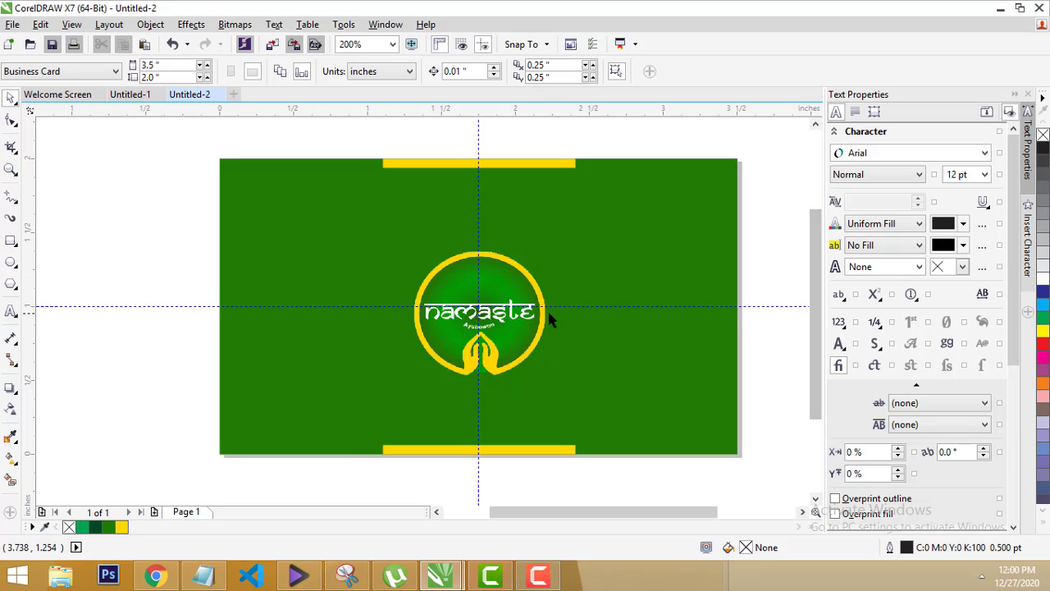
{"action": "scroll", "coordinate": [603, 297], "scroll_direction": "up", "scroll_amount": 1}
{"action": "scroll", "coordinate": [594, 294], "scroll_direction": "down", "scroll_amount": 1}
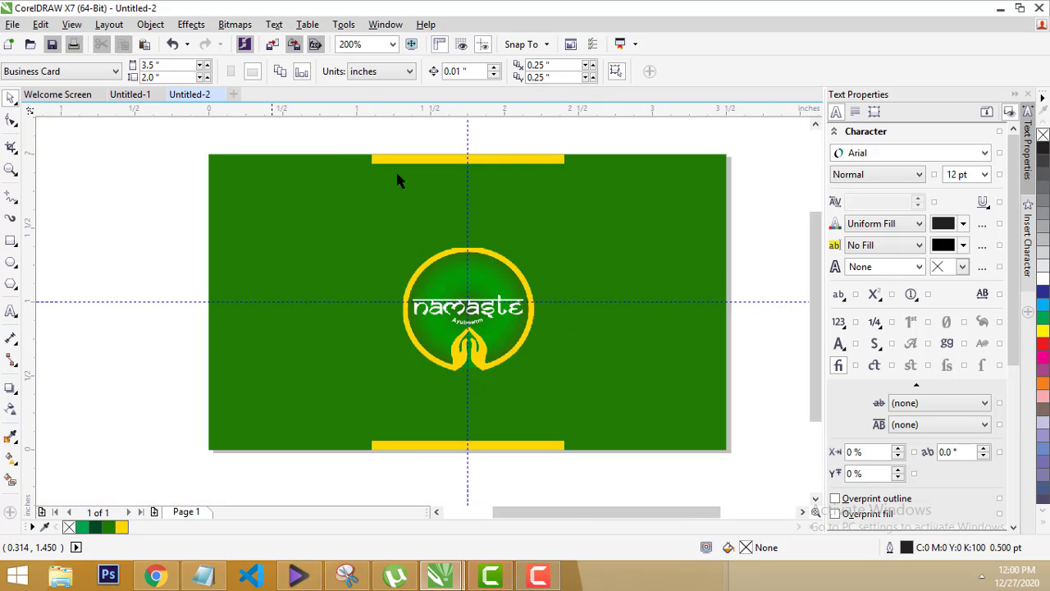